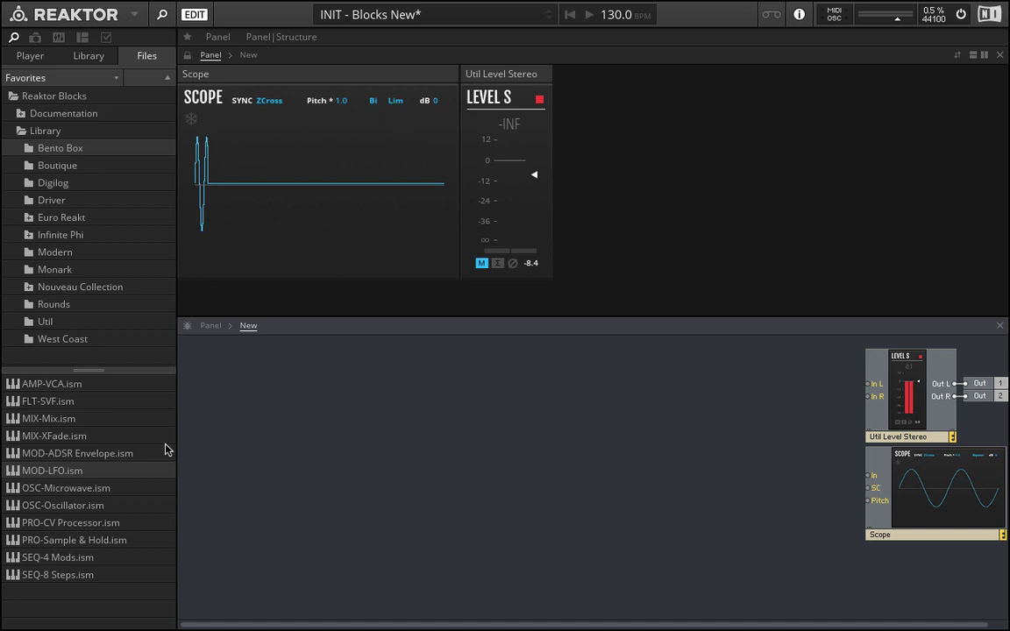
Step: Add a Bento Box LFO from MOD-LFO.ism, cable its Out to the level meter, and unmute it
left_click_drag(53, 470, 506, 392)
left_click_drag(596, 431, 574, 415)
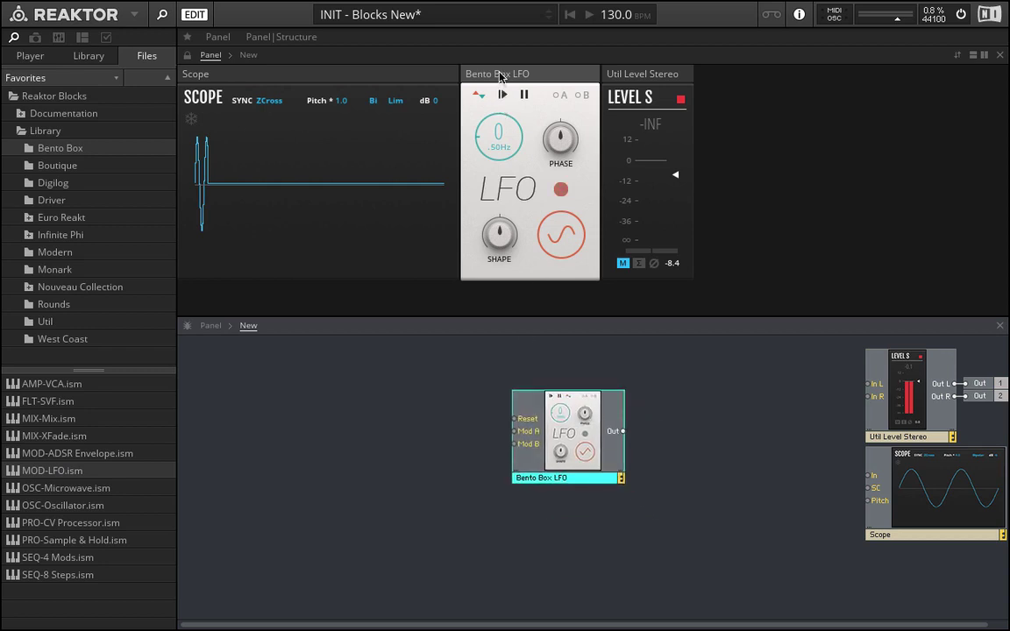
left_click_drag(501, 75, 181, 79)
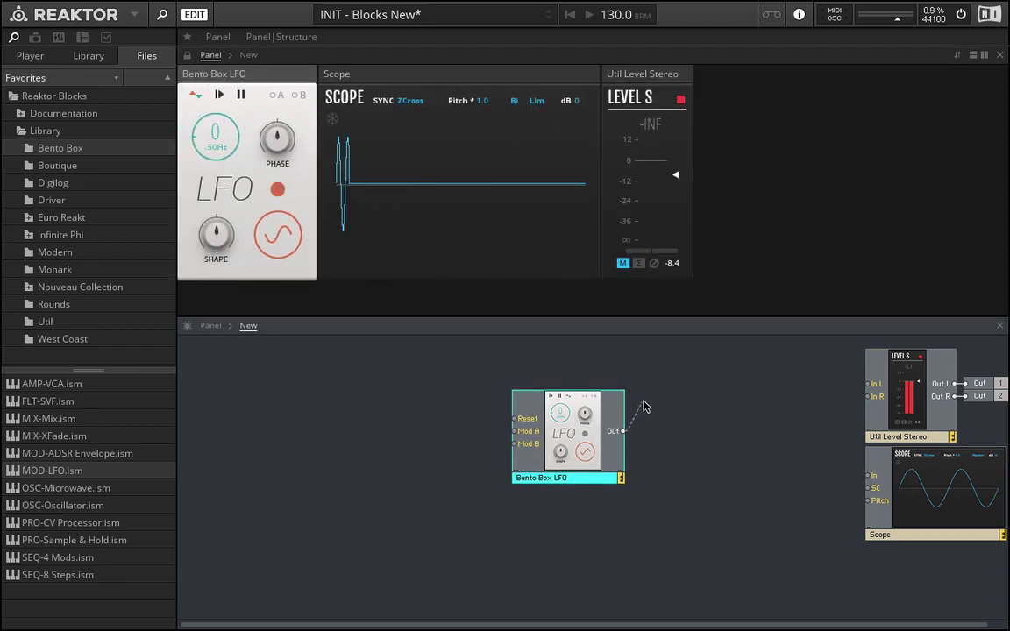
left_click_drag(619, 430, 611, 333)
left_click(622, 263)
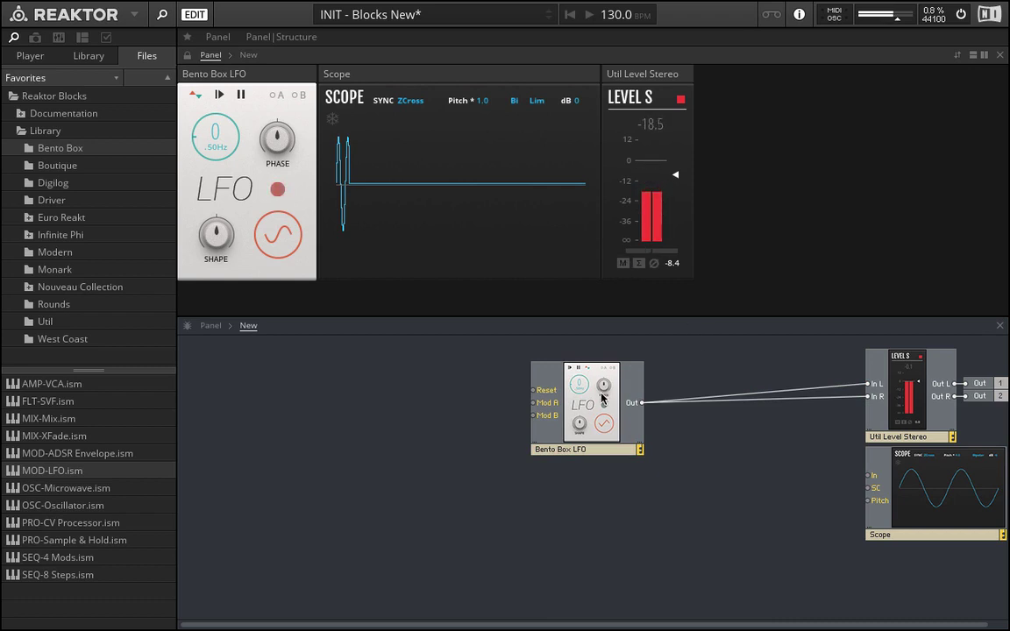
Step: Connect the LFO output to the Scope input and set the Scope pitch to 16.0
left_click(645, 404)
left_click_drag(872, 480, 642, 403)
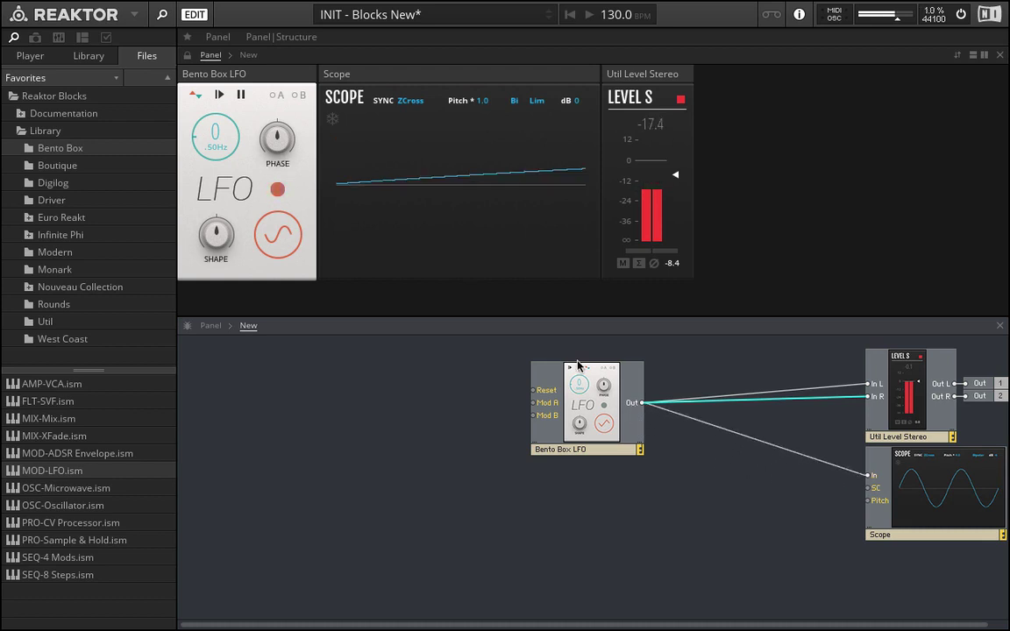
left_click(485, 103)
mouse_move(485, 104)
left_mouse_down()
mouse_move(485, 131)
mouse_move(503, 11)
left_mouse_up()
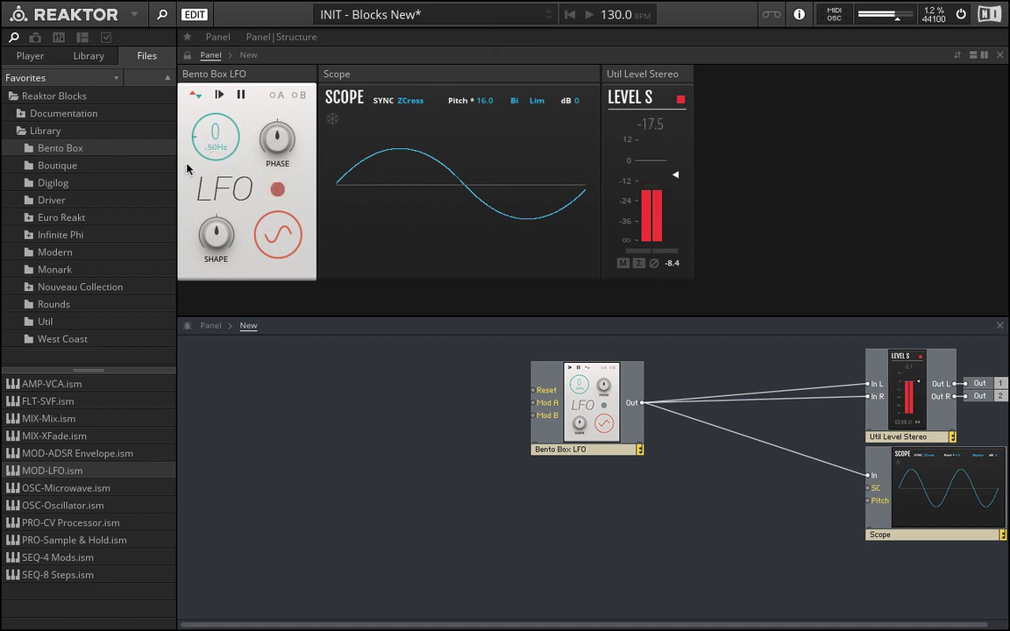
Step: Set the first LFO's rate to 100 and place a second MOD-LFO.ism block lower left
left_click_drag(202, 150, 205, 65)
mouse_move(214, 135)
left_mouse_down()
mouse_move(204, 101)
mouse_move(224, 134)
mouse_move(211, 92)
mouse_move(195, 131)
mouse_move(219, 128)
left_mouse_up()
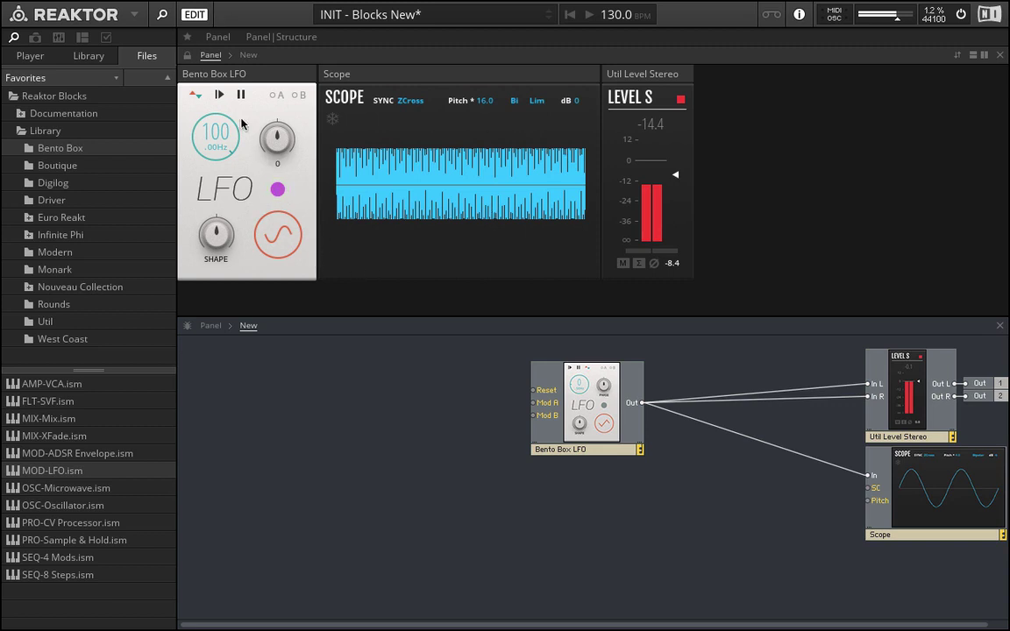
left_click_drag(220, 133, 224, 283)
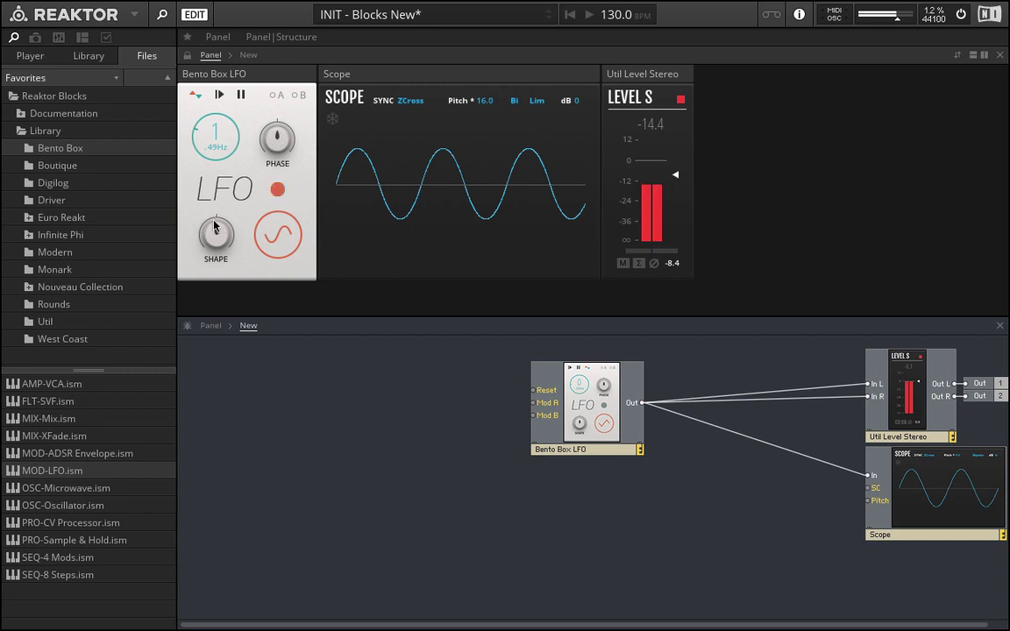
left_click_drag(204, 121, 253, 23)
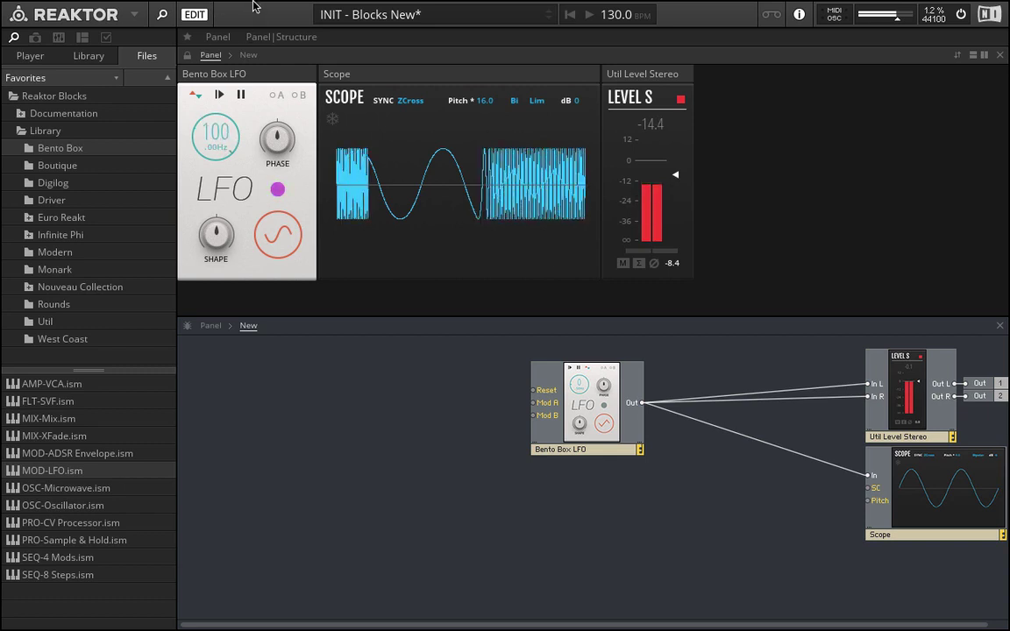
left_click_drag(131, 471, 545, 523)
left_click_drag(615, 571, 417, 511)
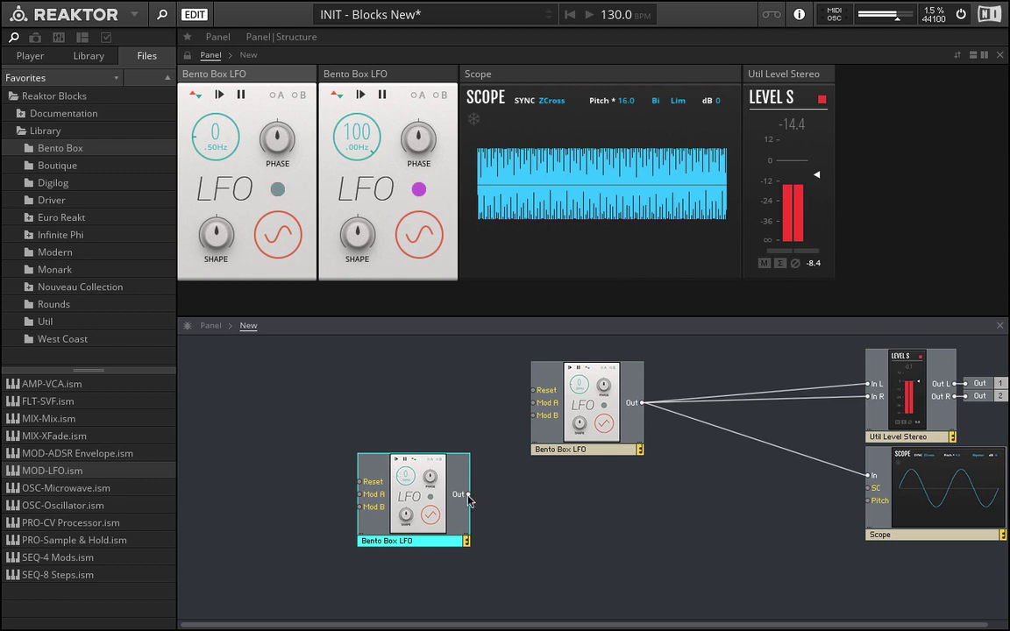
Step: Name the upper LFO block Carrier
left_click_drag(469, 496, 482, 366)
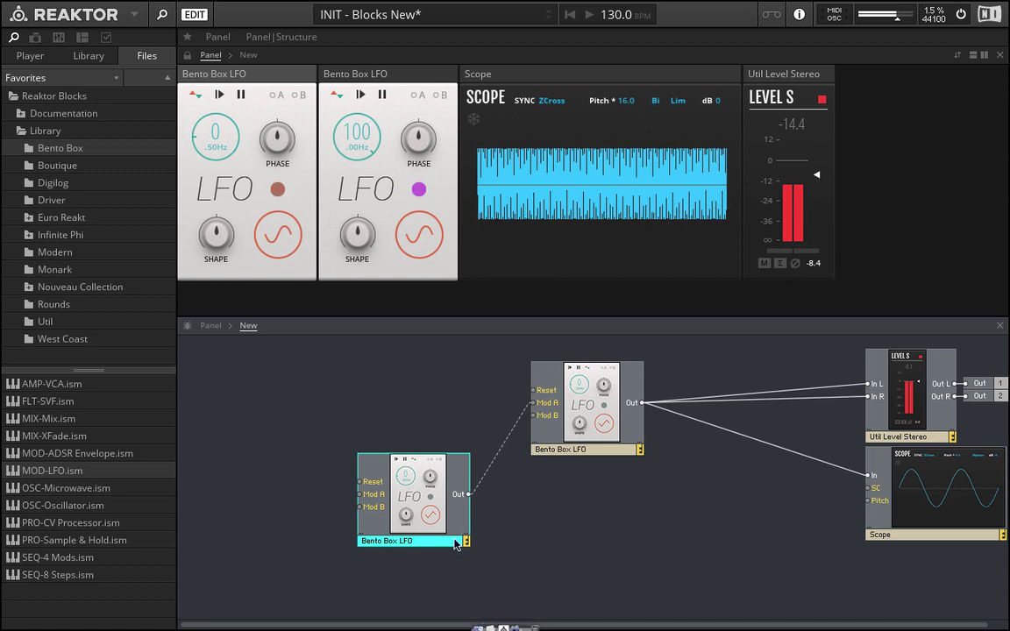
left_click(570, 451)
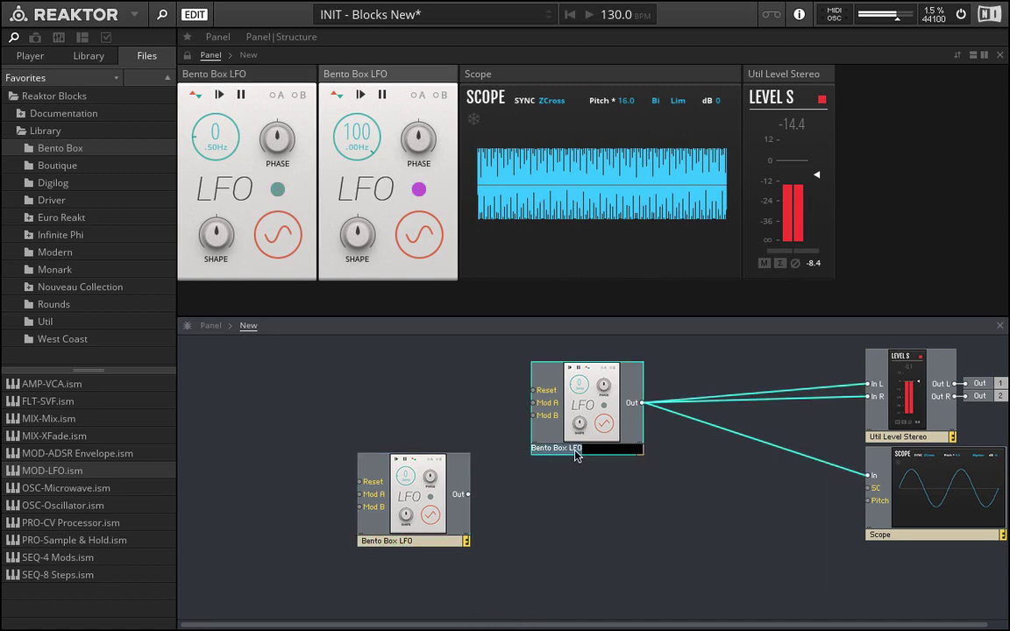
double_click(574, 451)
type("Carrier")
key("Return")
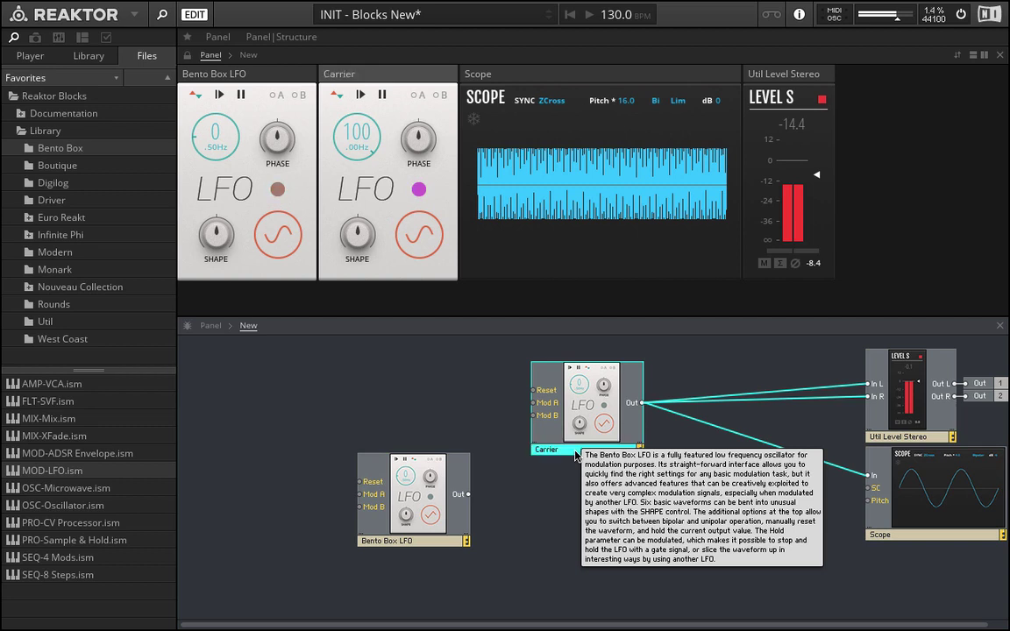
Step: Name the lower LFO block Modulator and mute the output level
double_click(385, 544)
type("Modu")
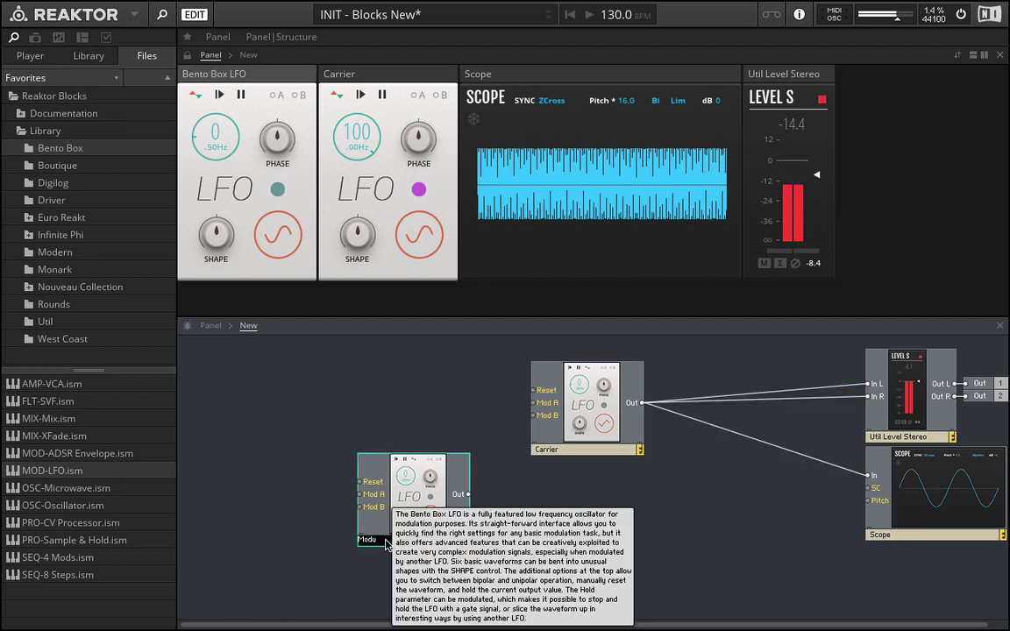
type("lator")
key("Return")
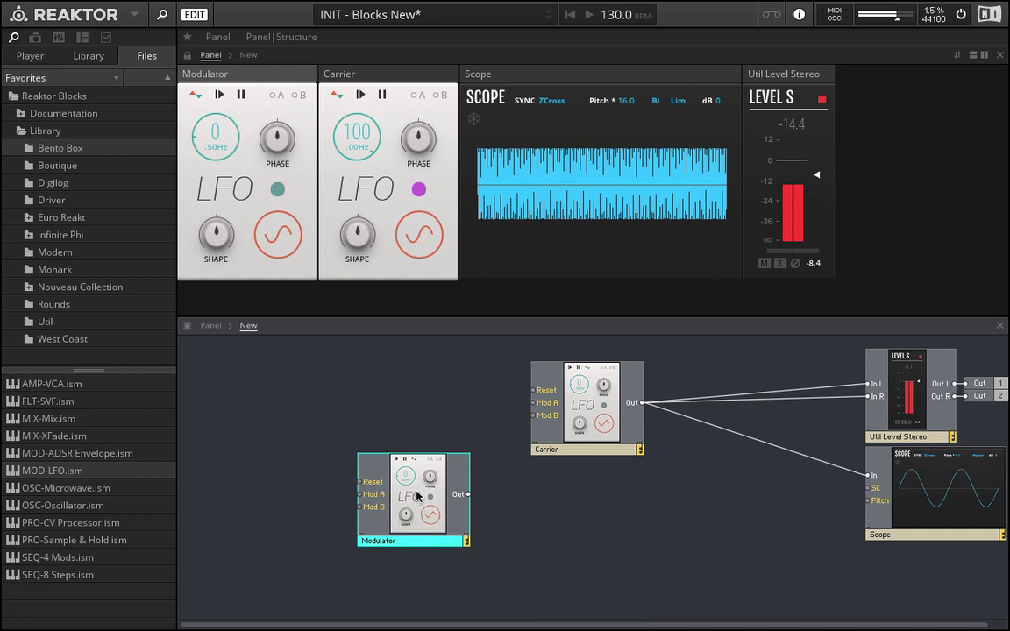
left_click(374, 554)
left_click(763, 263)
Step: Patch Modulator Out into Carrier Mod A, enable A, and set the Carrier rate to 57
left_click_drag(471, 495, 535, 403)
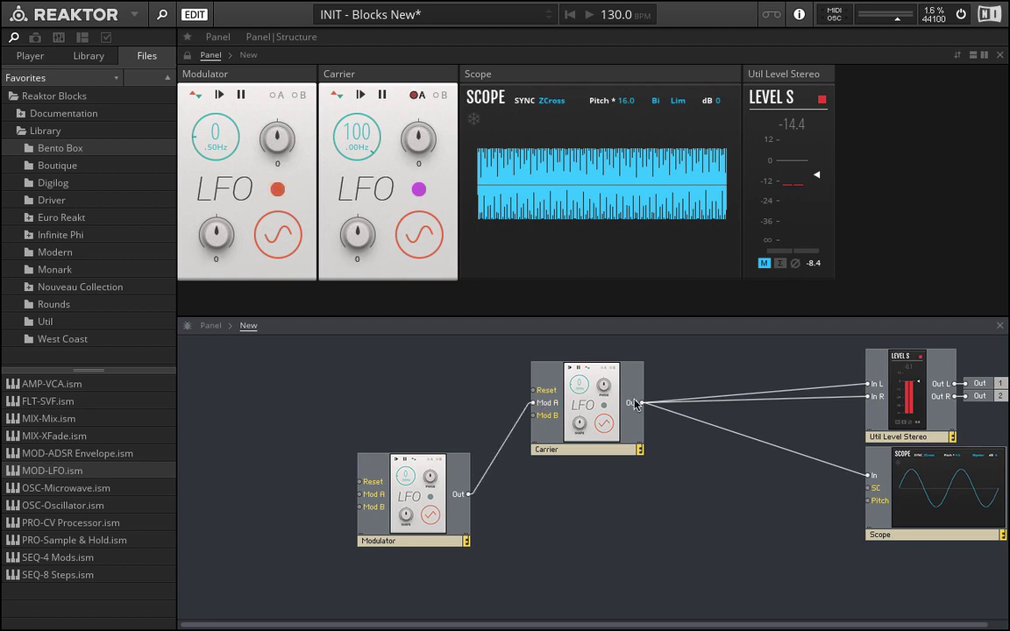
left_click(419, 96)
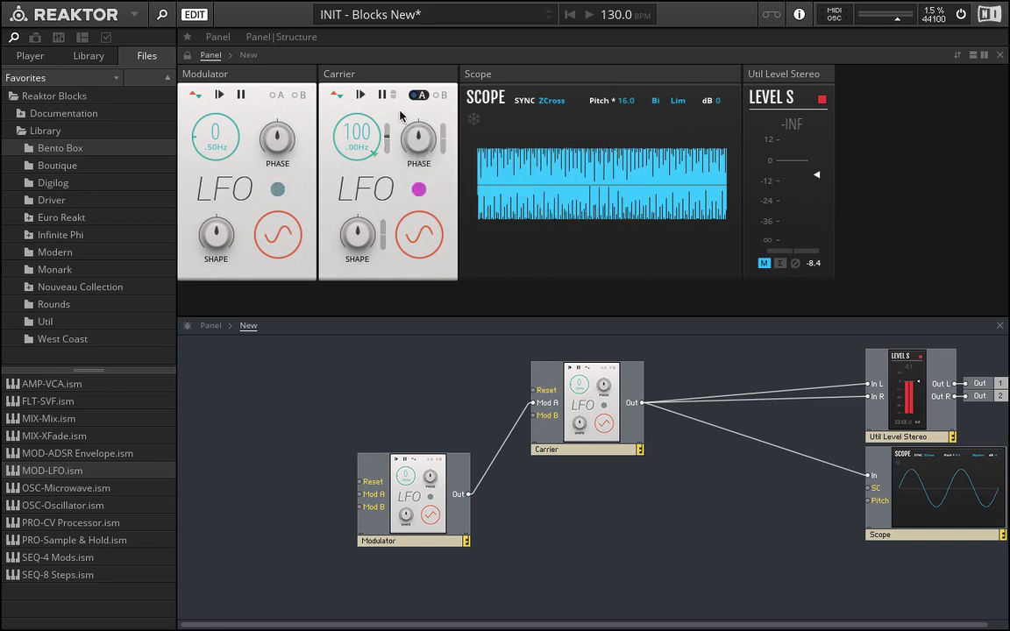
left_click_drag(356, 116, 382, 162)
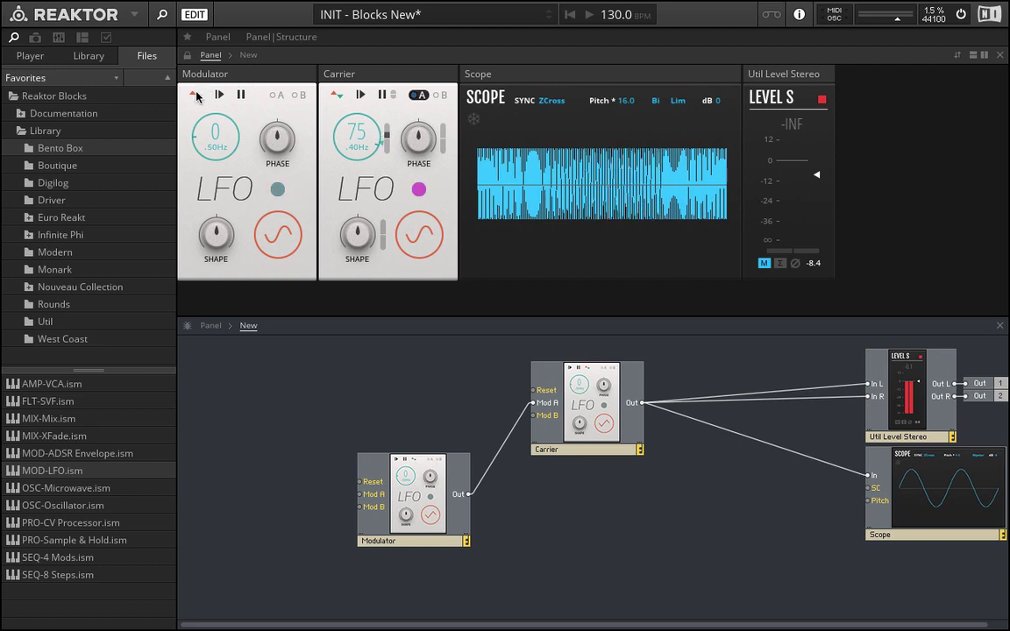
left_click(196, 97)
mouse_move(355, 140)
left_mouse_down()
mouse_move(359, 151)
mouse_move(347, 142)
mouse_move(346, 150)
left_mouse_up()
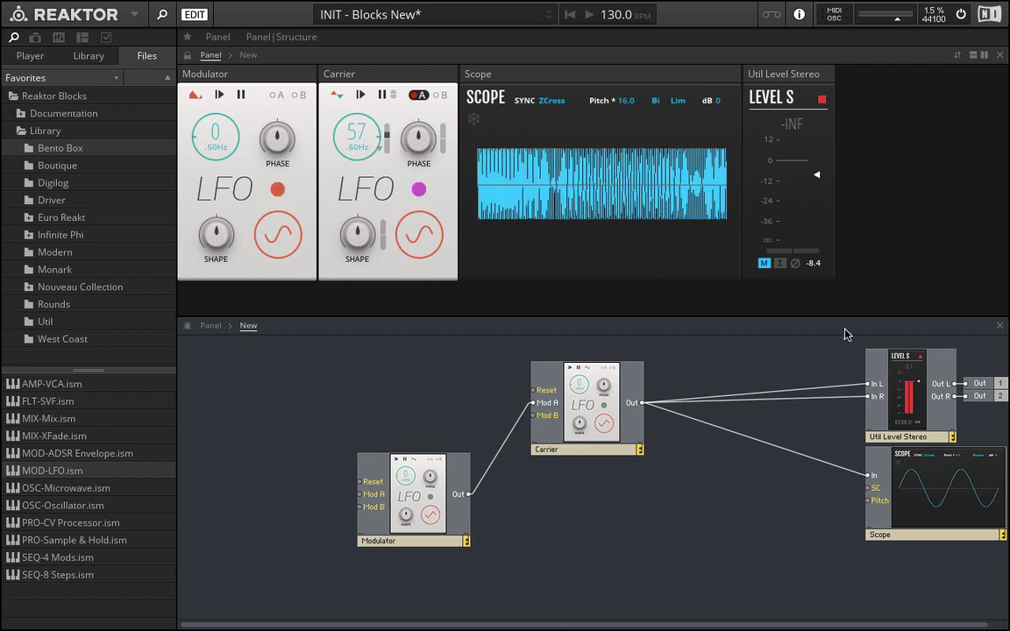
Step: Unmute the output, set Scope pitch to 2.0, and raise the gain to -3.6 dB
left_click(763, 263)
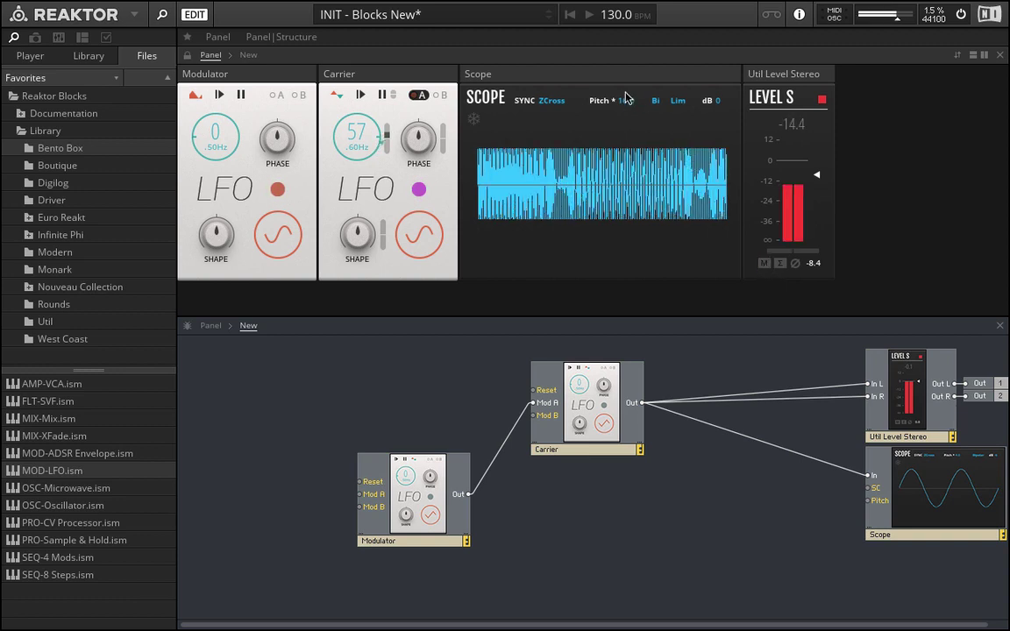
left_click_drag(627, 100, 647, 189)
left_click_drag(816, 176, 816, 165)
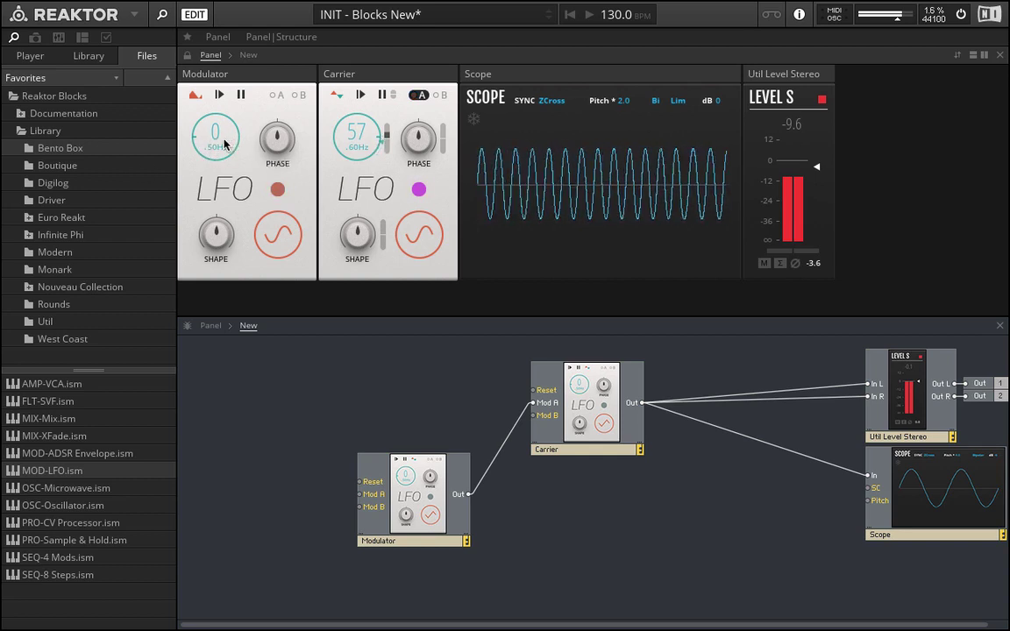
Step: Set the Modulator rate to 100, raise the output gain, and increase the Carrier's Mod A amount
left_click_drag(223, 144, 237, 65)
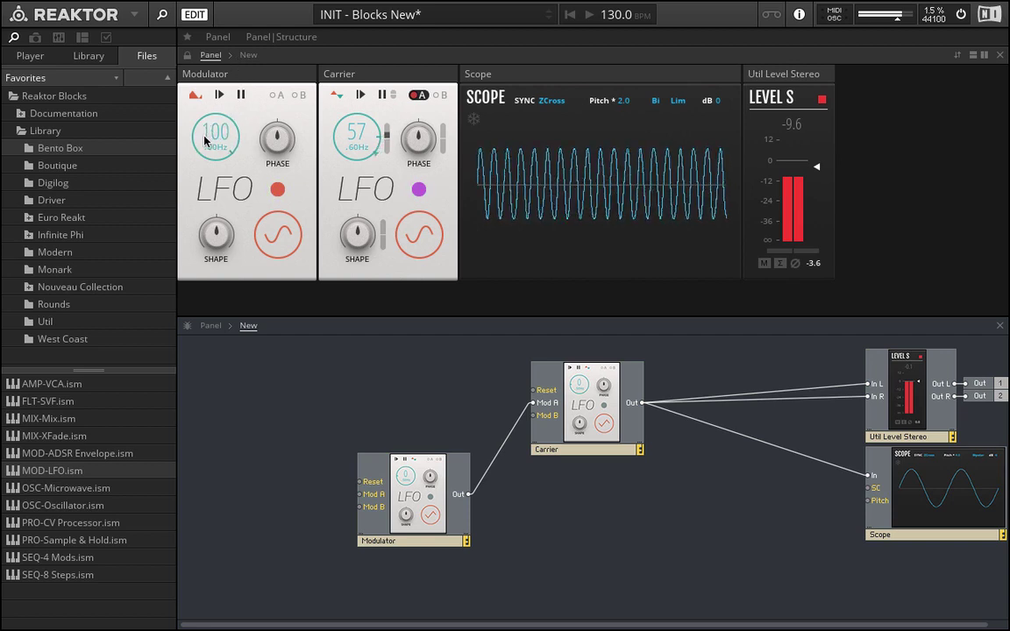
left_click_drag(831, 176, 820, 155)
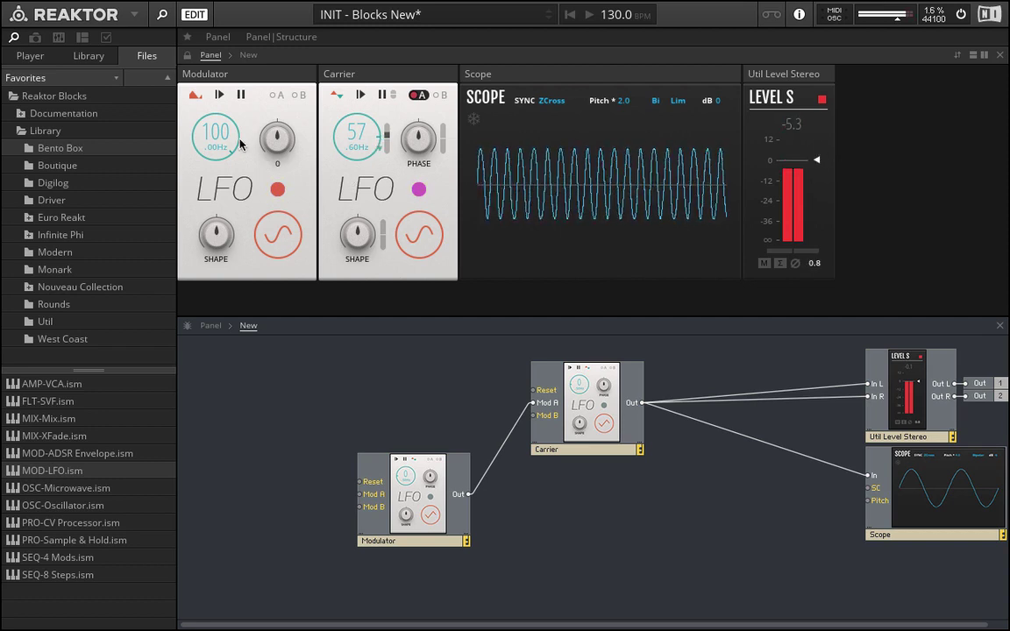
left_click_drag(214, 129, 208, 242)
left_click_drag(227, 289, 250, 119)
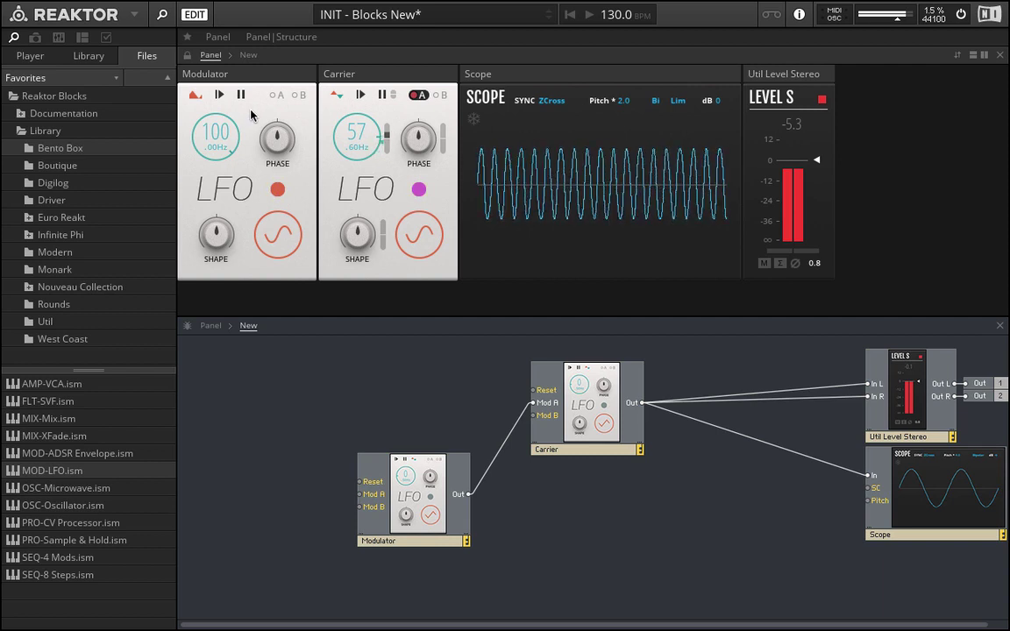
left_click_drag(393, 127, 395, 80)
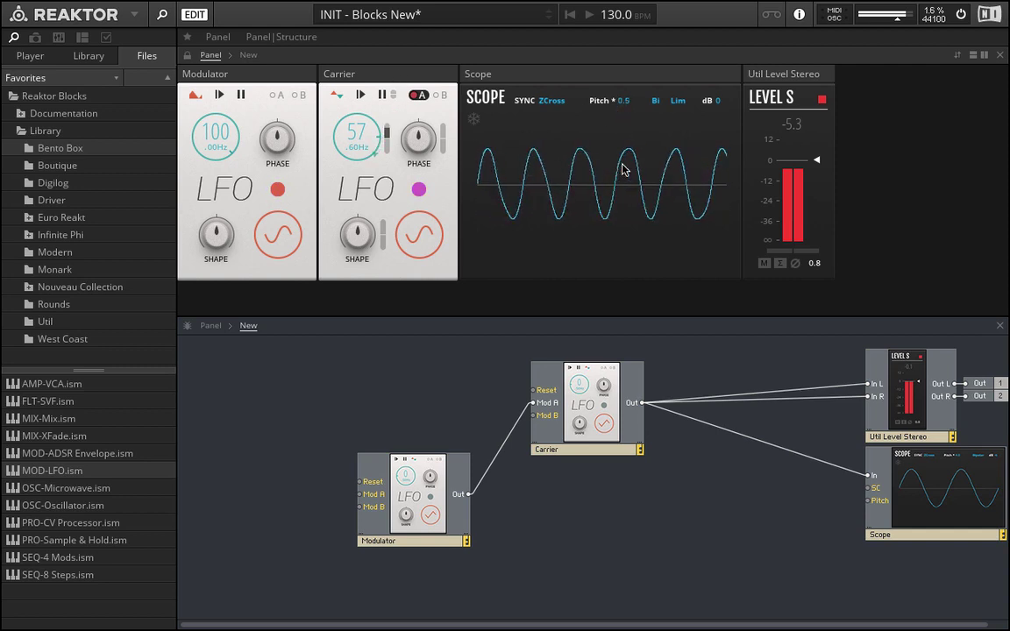
Step: Delete the Modulator-to-Carrier cable and the Modulator block
key("Delete")
left_click(451, 473)
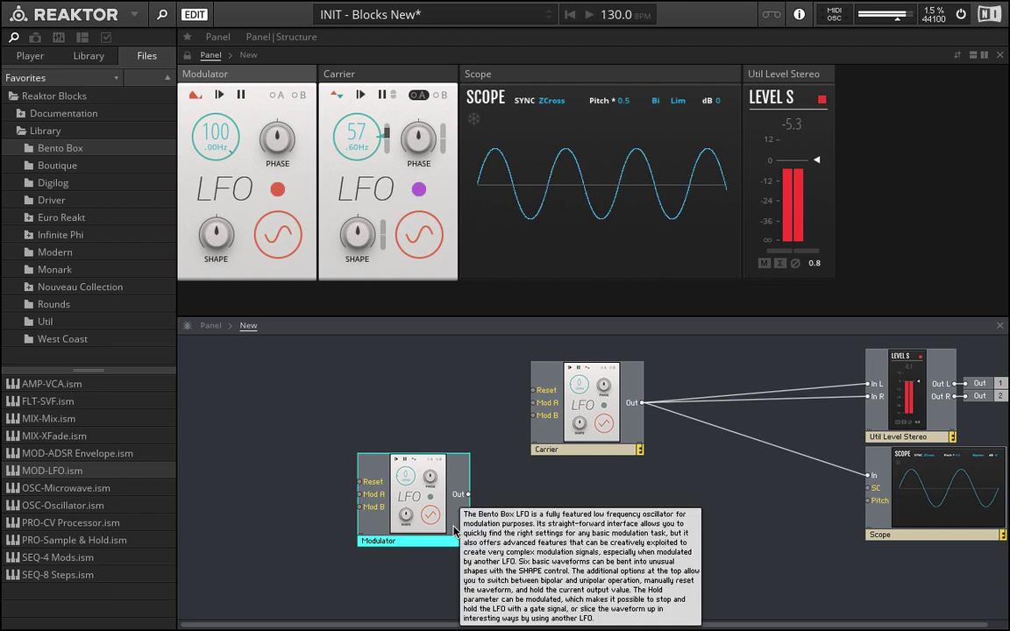
key("Delete")
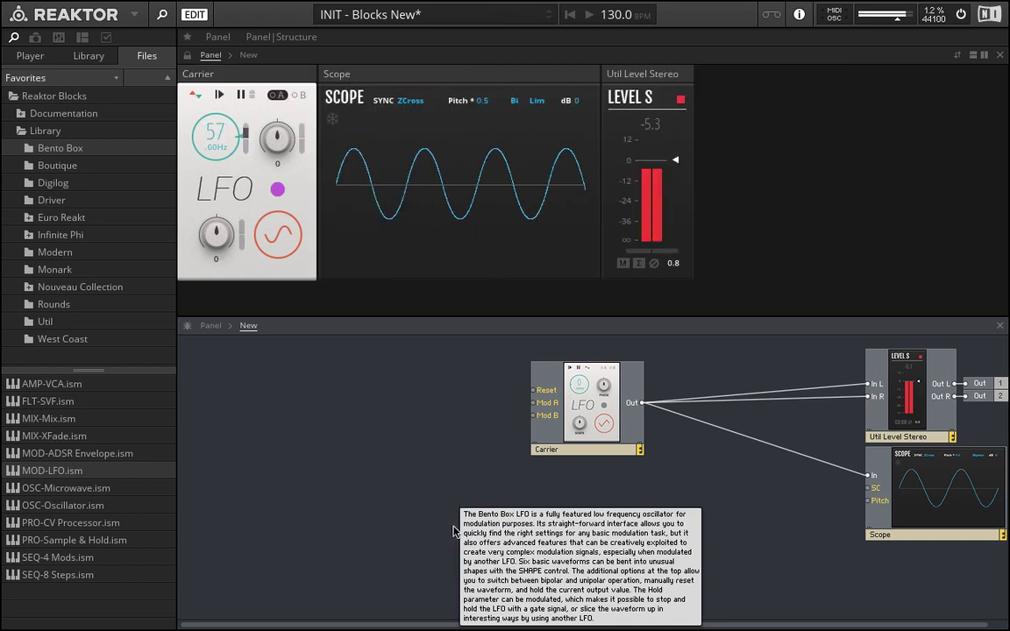
Step: Reset the Carrier rate to its default 100 and leave the output muted
left_click(622, 262)
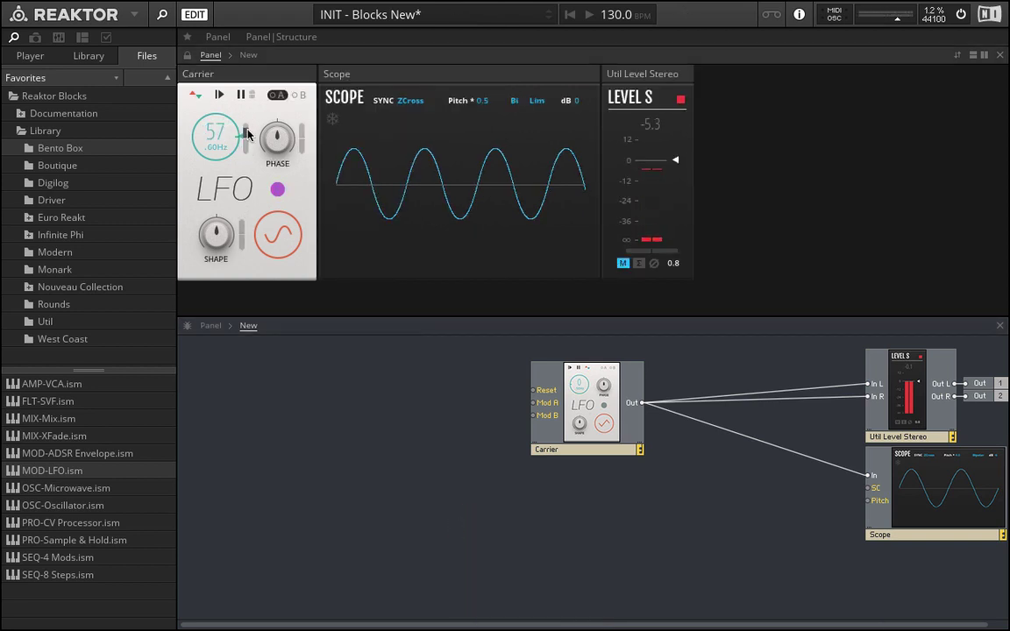
left_click_drag(248, 134, 224, 187)
double_click(202, 164)
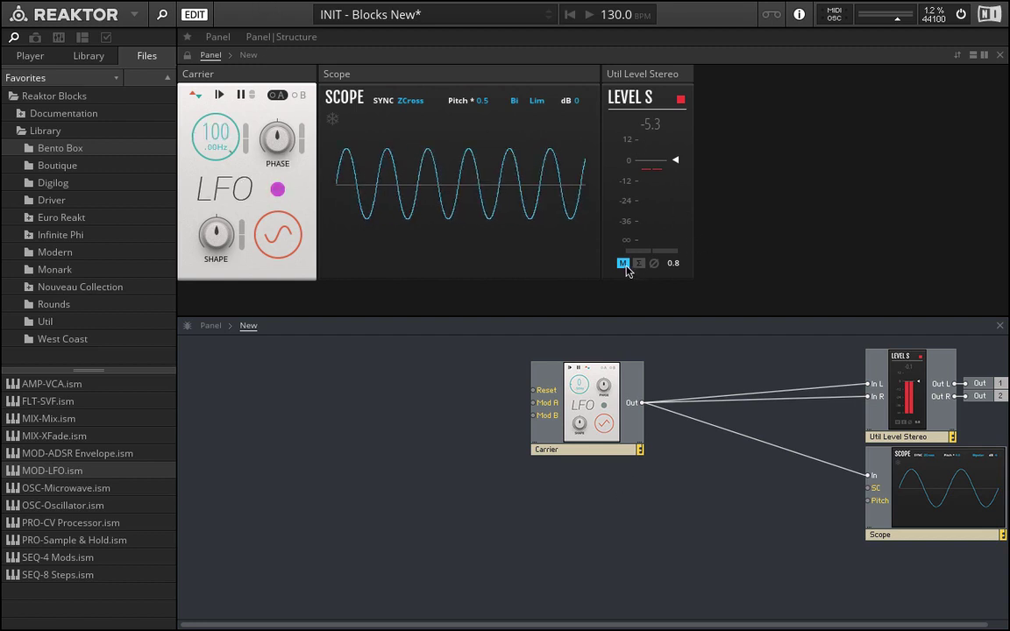
left_click(623, 264)
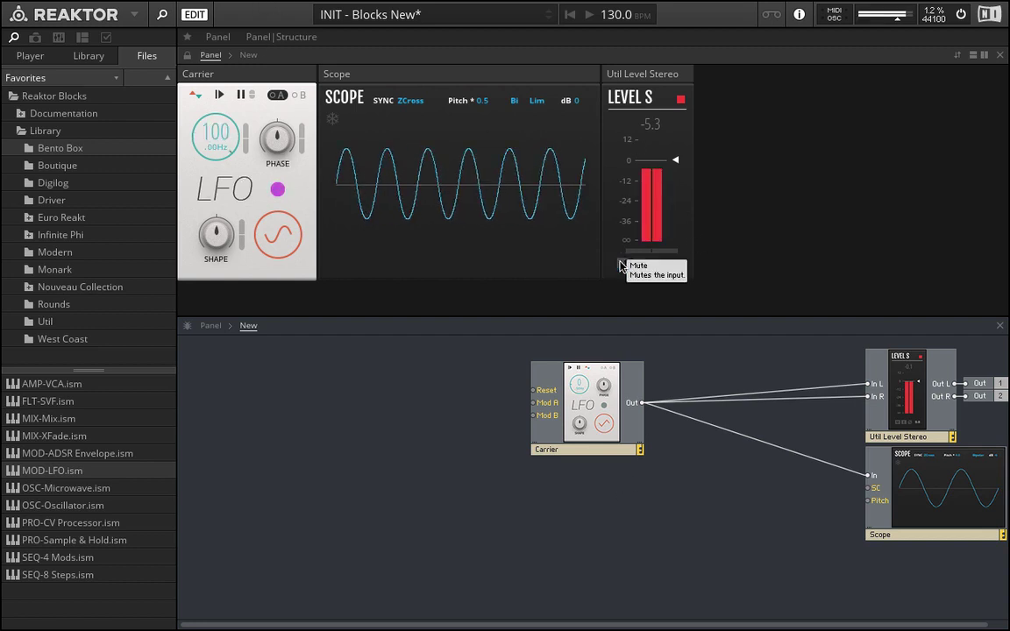
left_click(622, 264)
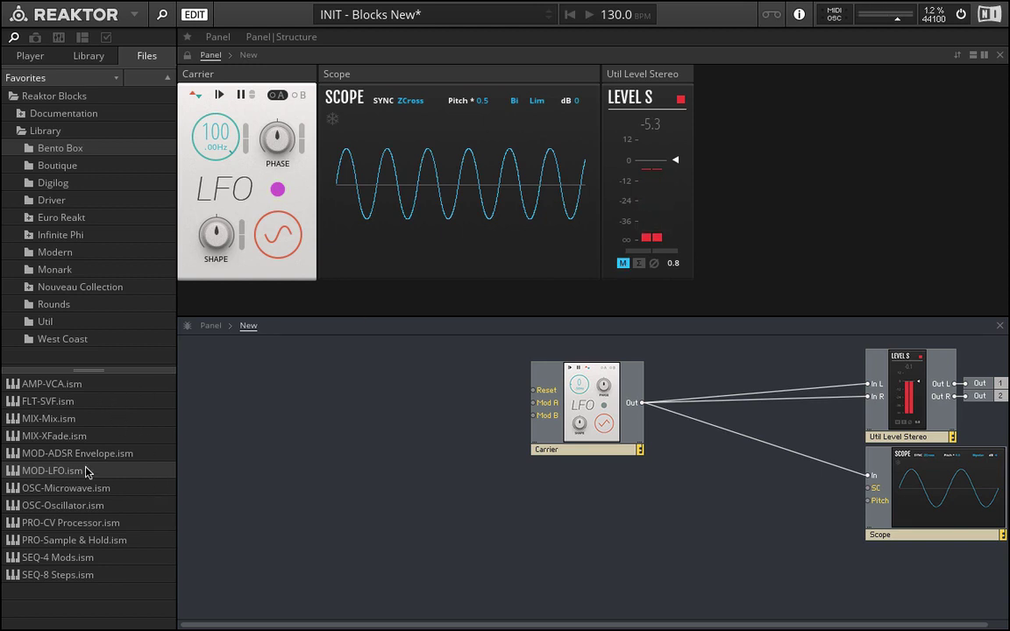
Step: Add a Bento Box OSC left of the Carrier and line up OSC, Carrier and Scope panels
left_click_drag(53, 504, 320, 506)
left_click_drag(374, 527, 321, 445)
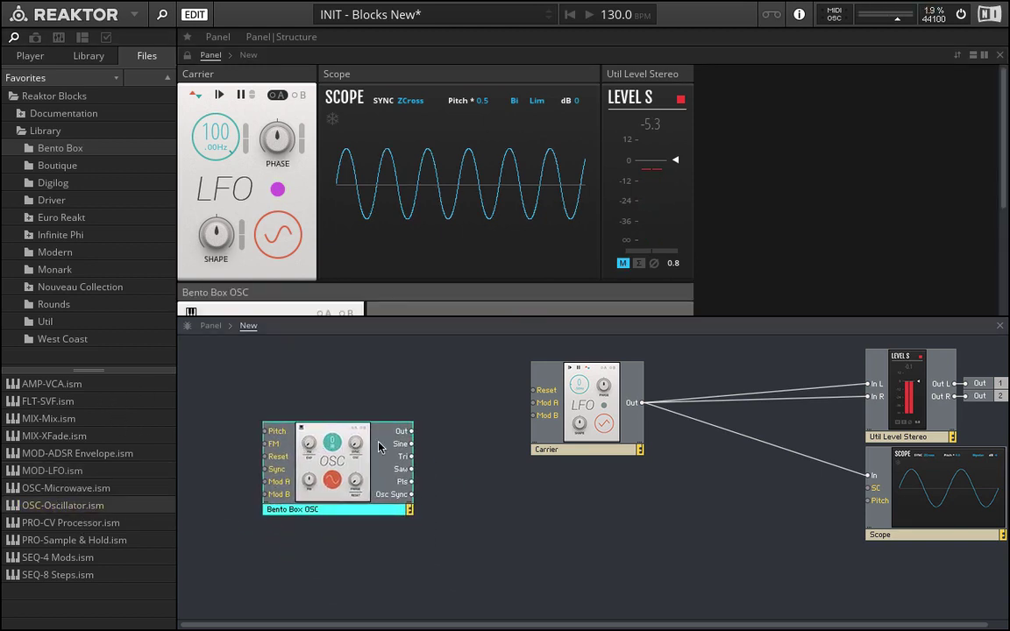
mouse_move(412, 431)
left_mouse_down()
mouse_move(456, 429)
mouse_move(406, 438)
left_mouse_up()
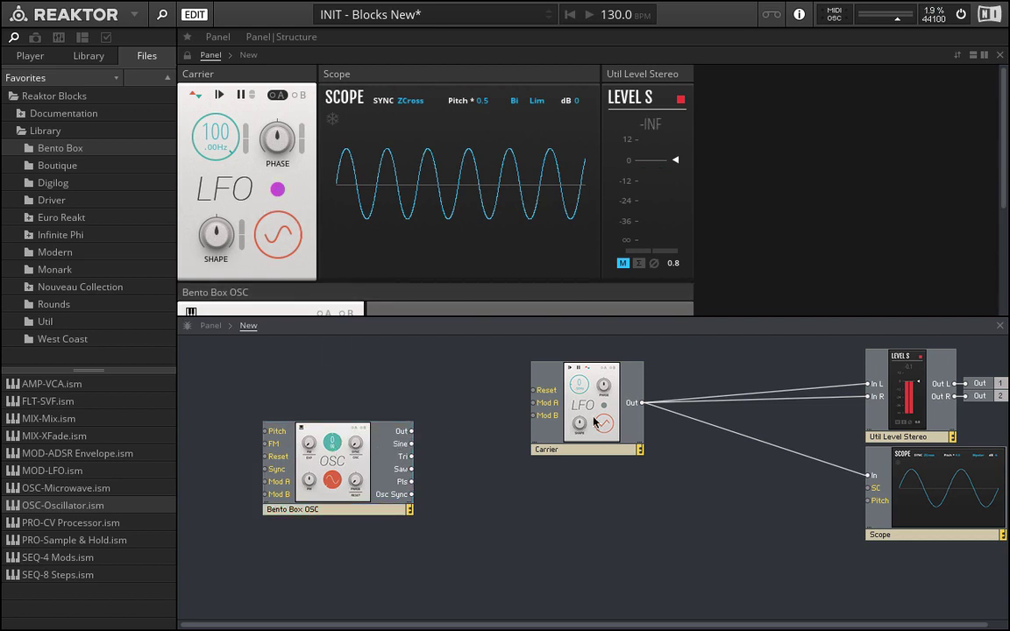
left_click_drag(248, 294, 260, 79)
left_click_drag(232, 292, 412, 79)
left_click_drag(213, 294, 543, 77)
Step: Rename the oscillator to Modulator and raise its pitch to 69
left_click(299, 517)
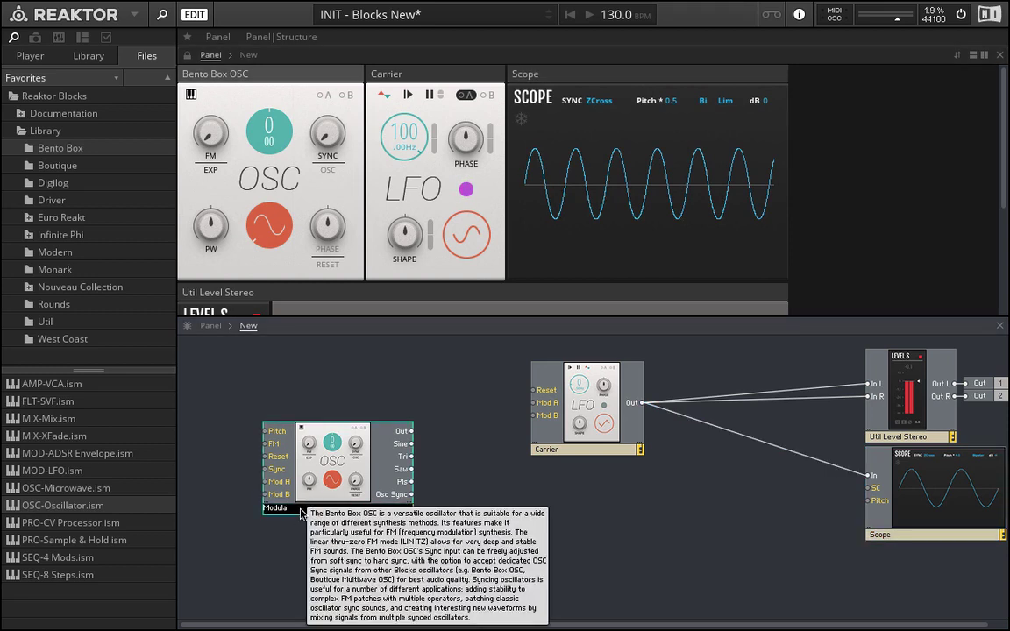
type("Modulator")
key("Return")
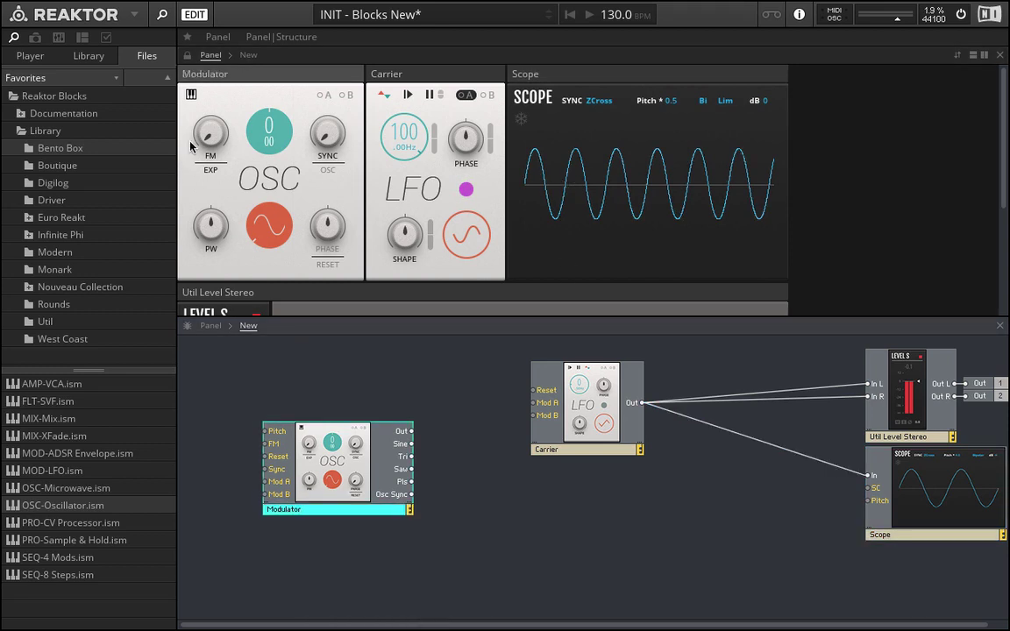
left_click(190, 95)
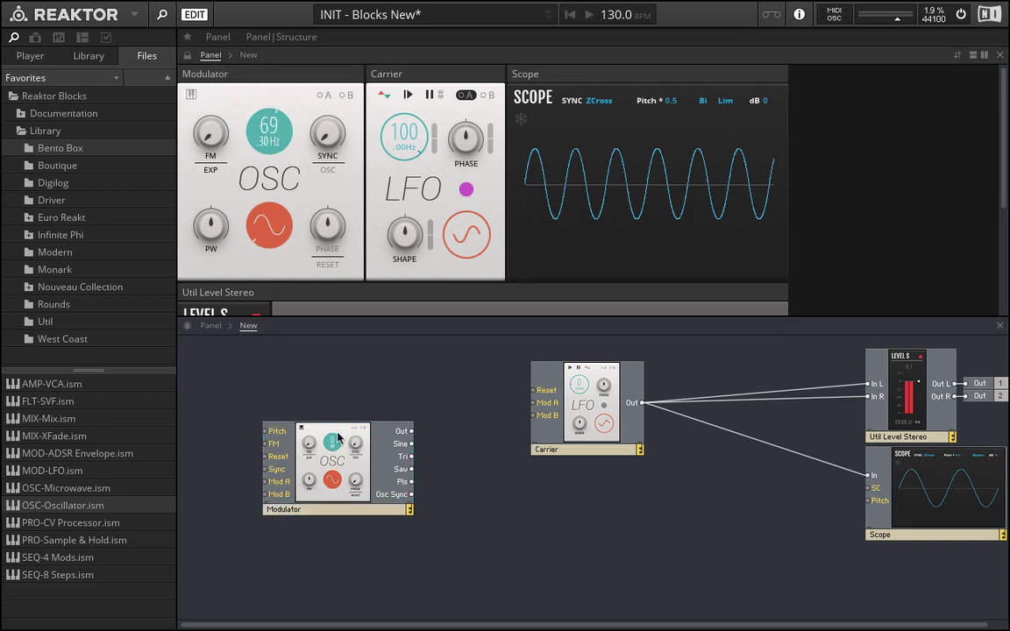
left_click(382, 439)
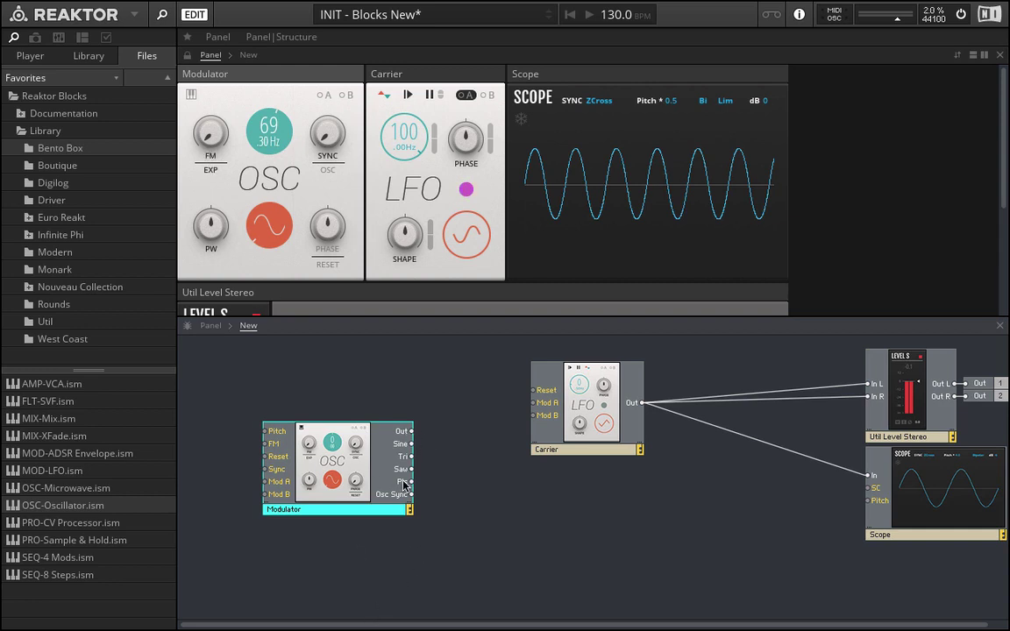
Step: Wire Modulator Sine into Carrier Mod A, lower Carrier rate to 66, and unmute the stereo level
left_click_drag(410, 445, 532, 402)
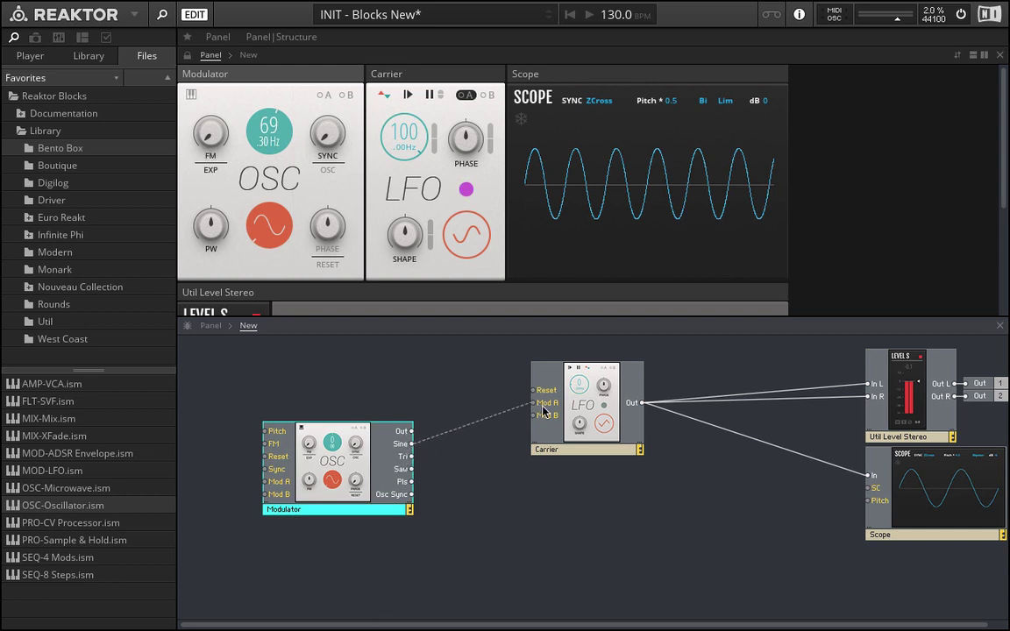
left_click(432, 141)
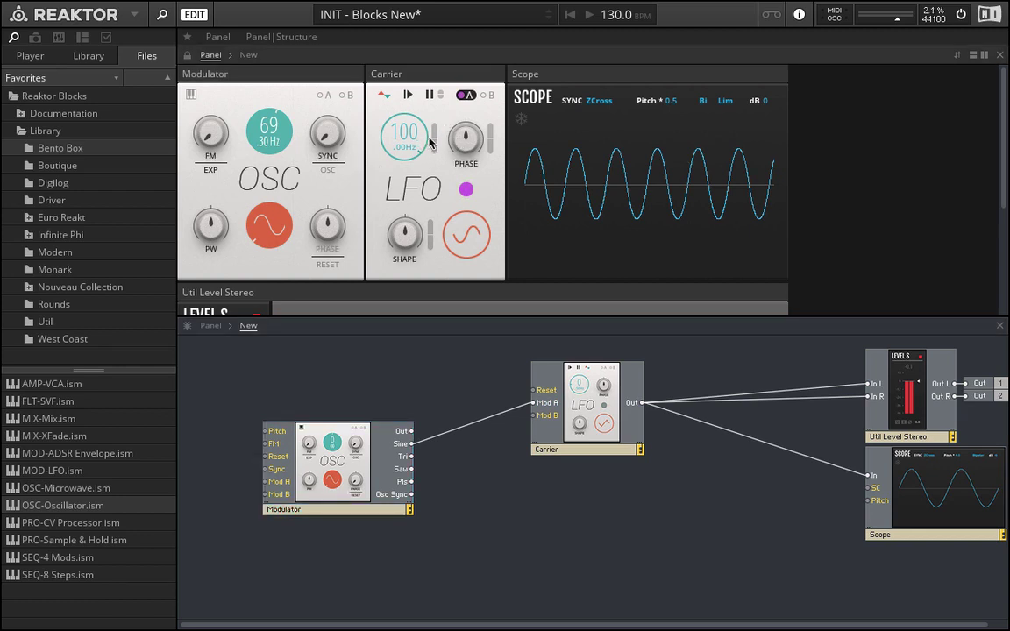
left_click_drag(436, 133, 393, 169)
left_click_drag(436, 131, 438, 137)
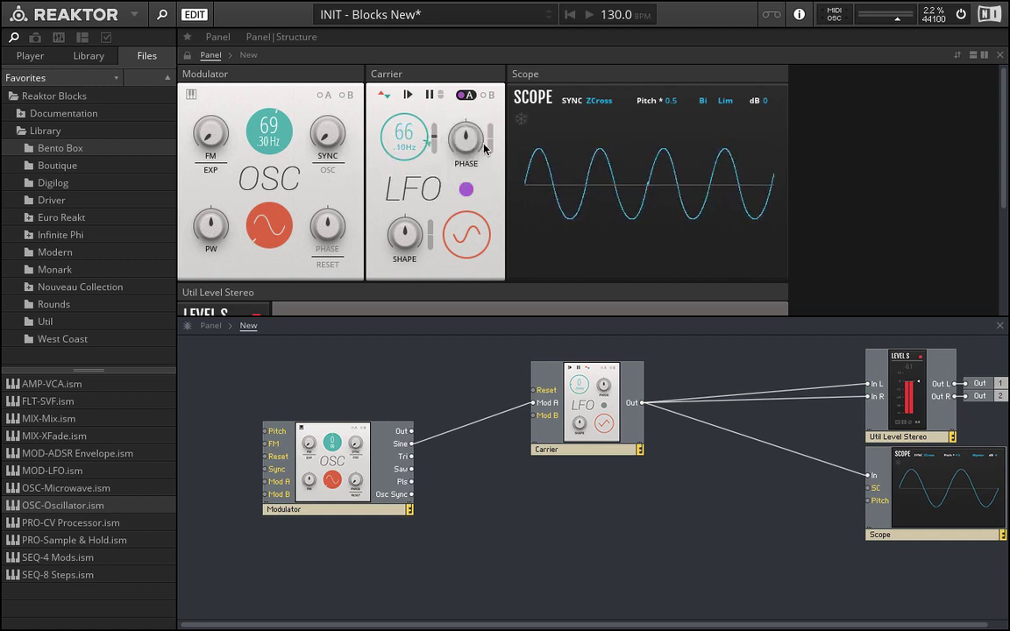
left_click_drag(327, 500, 327, 453)
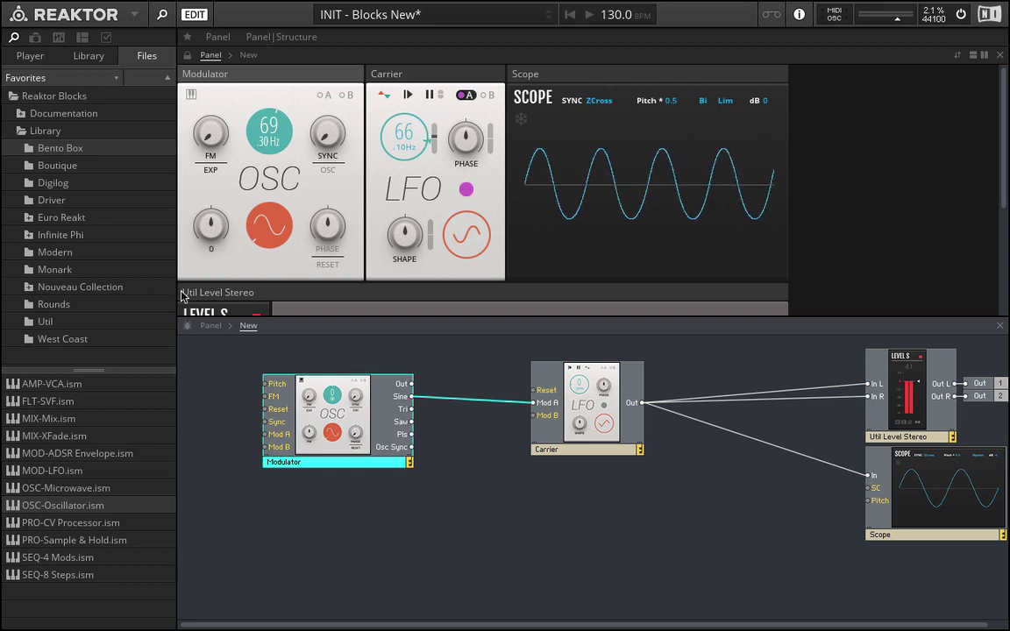
left_click_drag(184, 297, 803, 85)
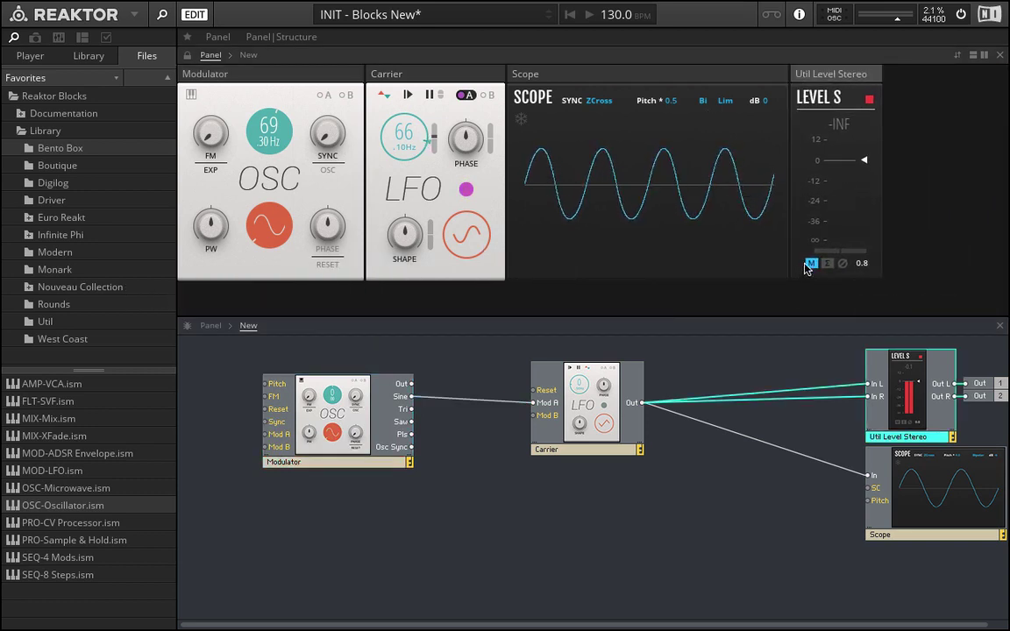
left_click(810, 263)
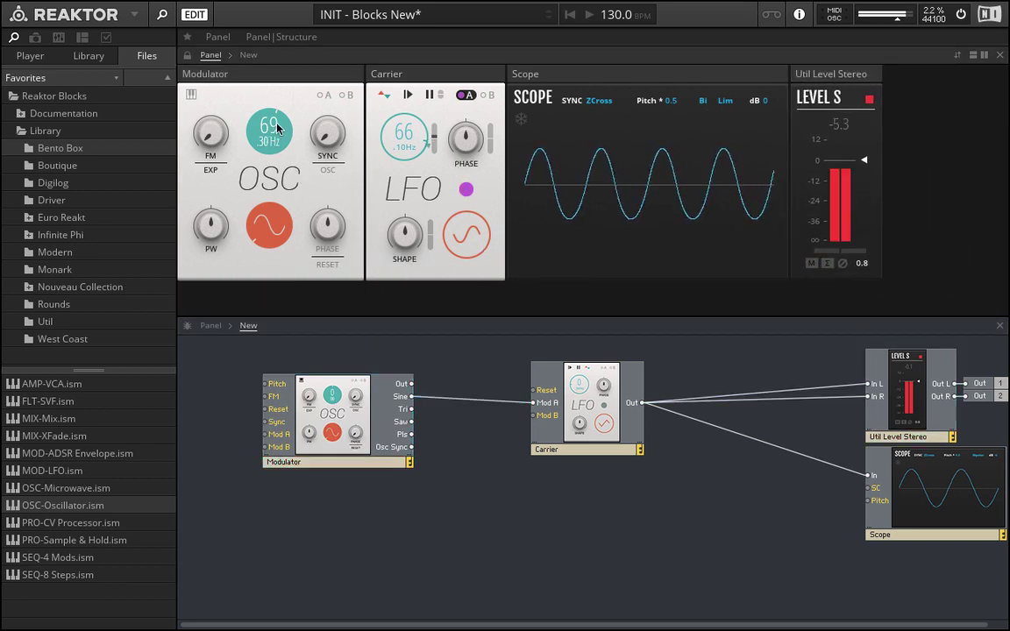
Step: Bring the Modulator frequency down to 622 and settle the Carrier rate at 29
left_click_drag(271, 129, 283, 50)
left_click_drag(326, 217, 272, 204)
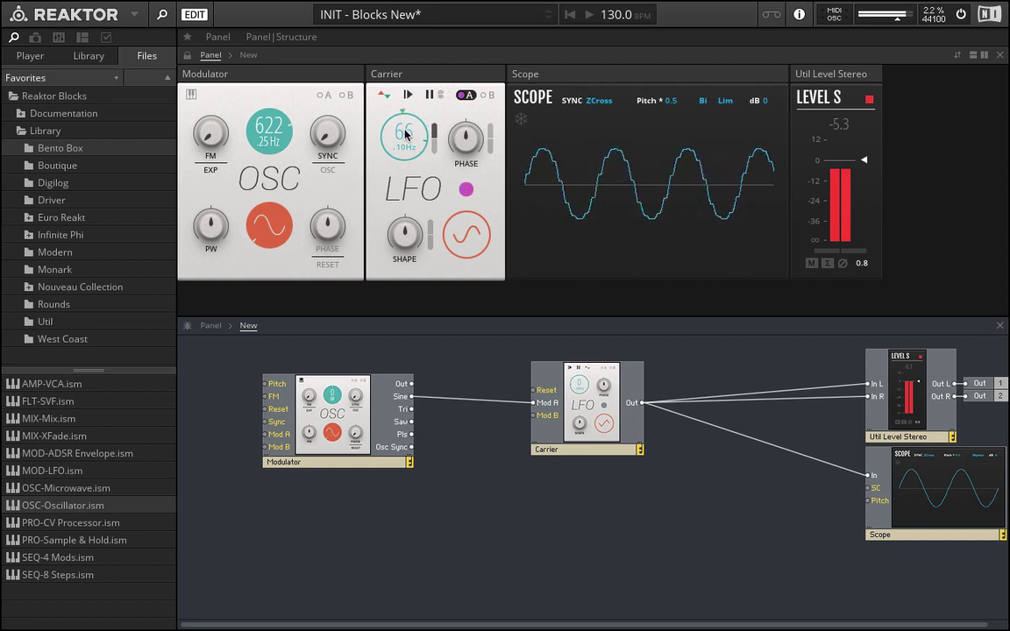
left_click_drag(405, 128, 412, 106)
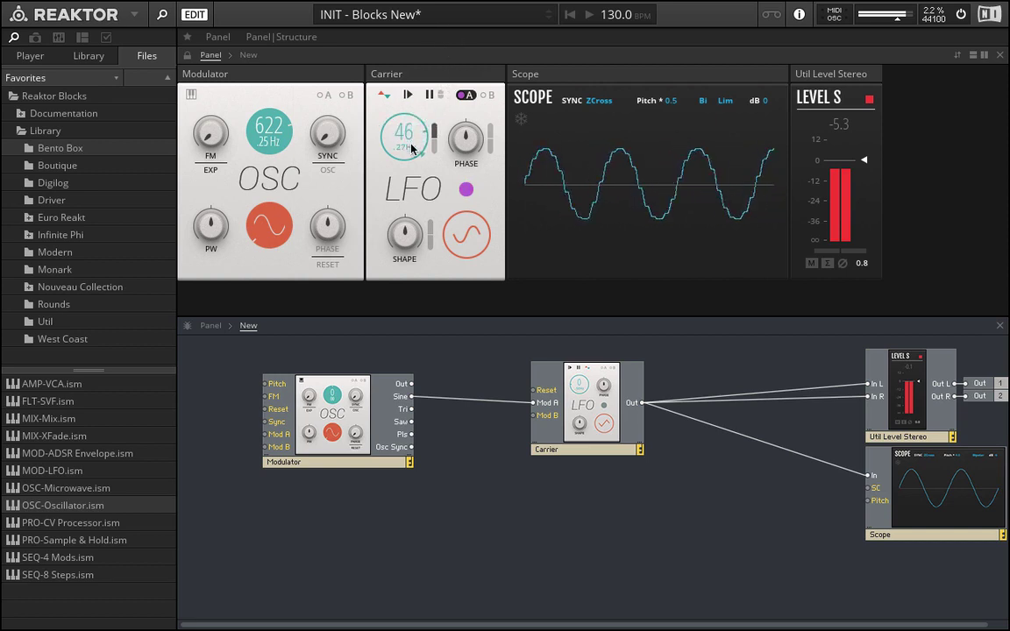
left_click_drag(411, 150, 404, 162)
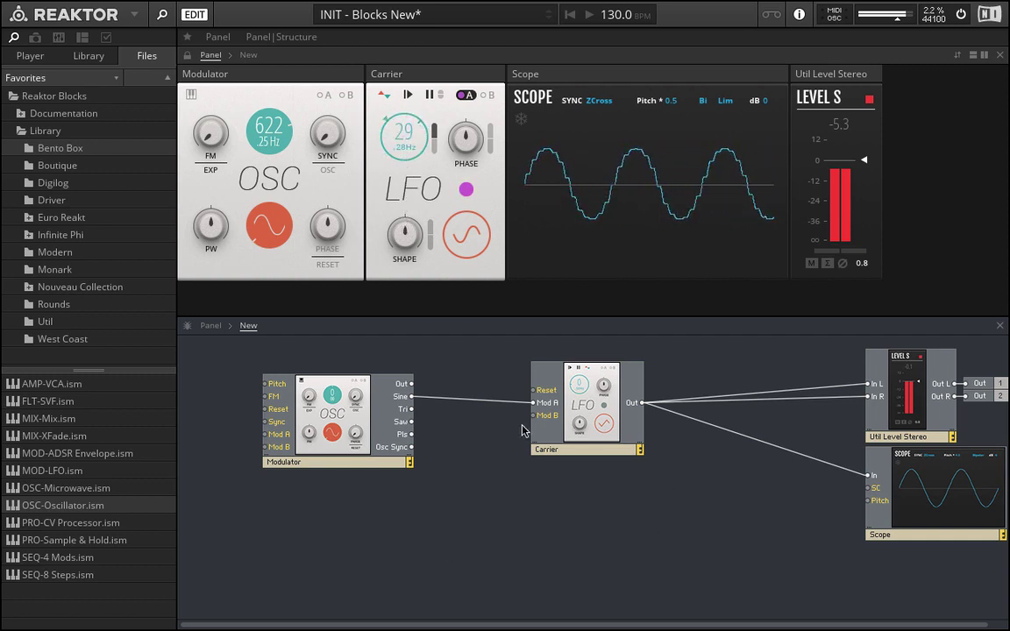
left_click(600, 423)
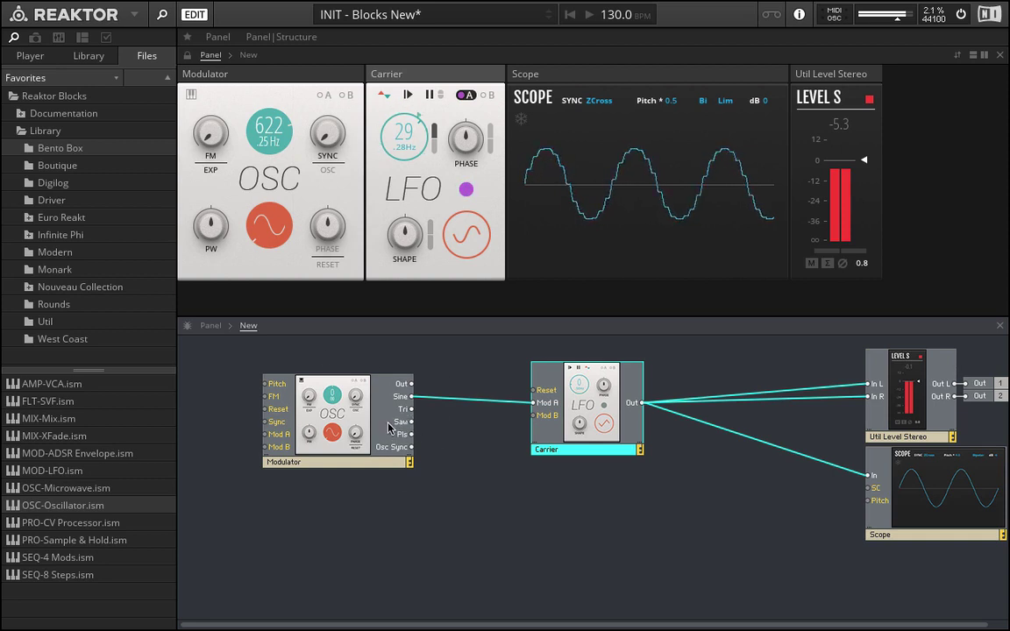
Step: Move the Carrier's Mod A cable from the Modulator's Sine port to its Saw port
left_click_drag(410, 422, 532, 402)
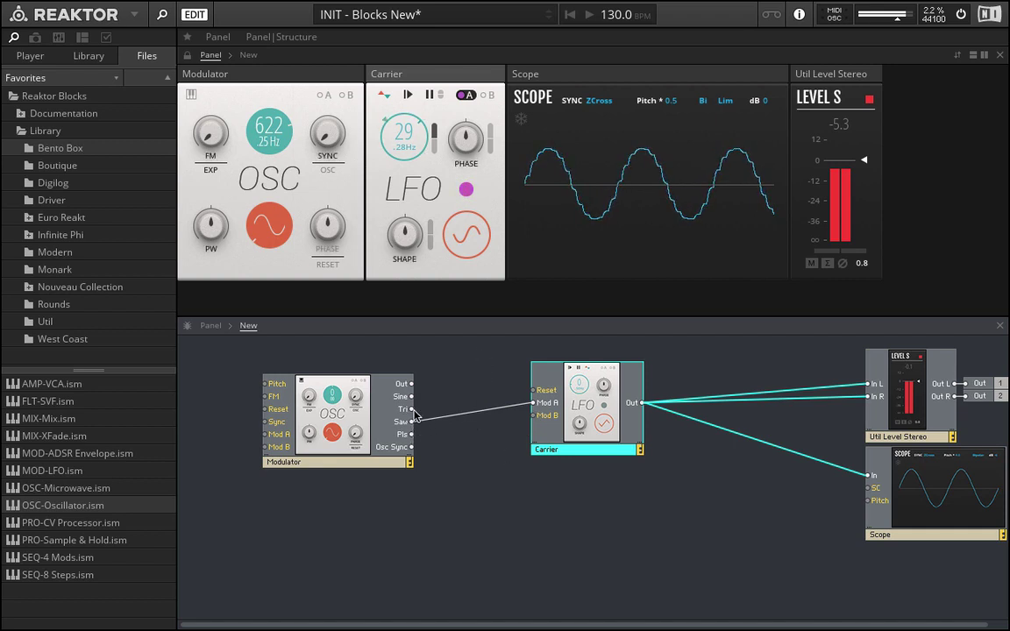
left_click_drag(414, 410, 411, 422)
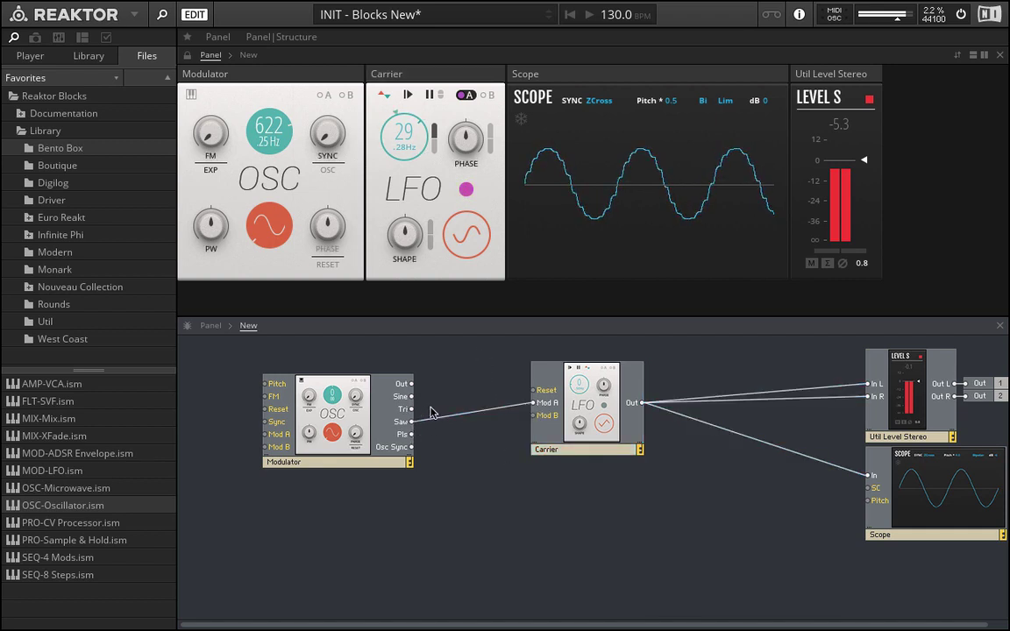
key("ctrl+z")
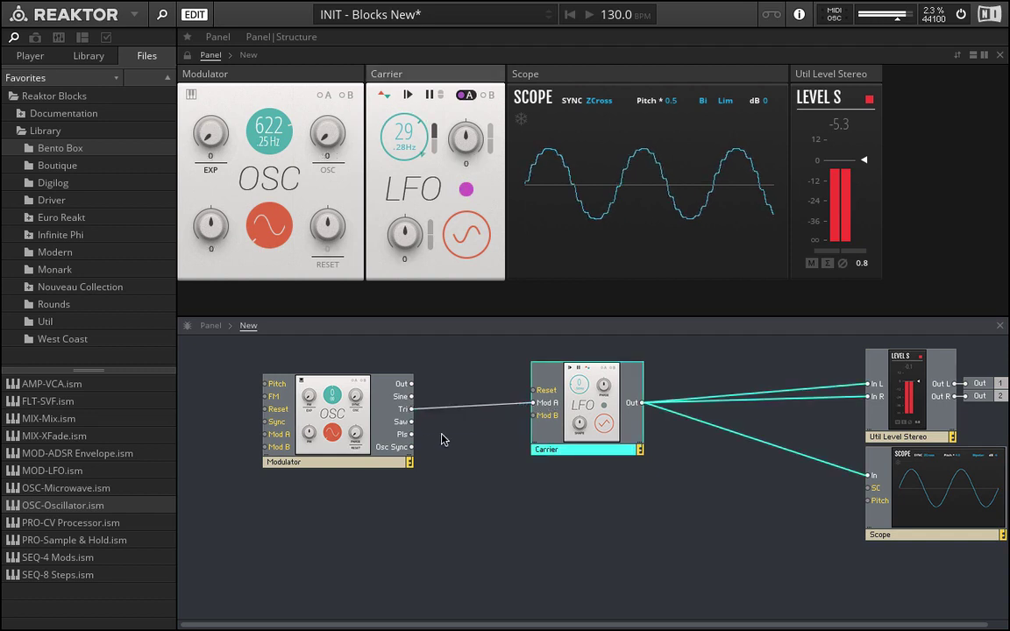
left_click_drag(448, 424, 534, 402)
left_click_drag(379, 422, 407, 421)
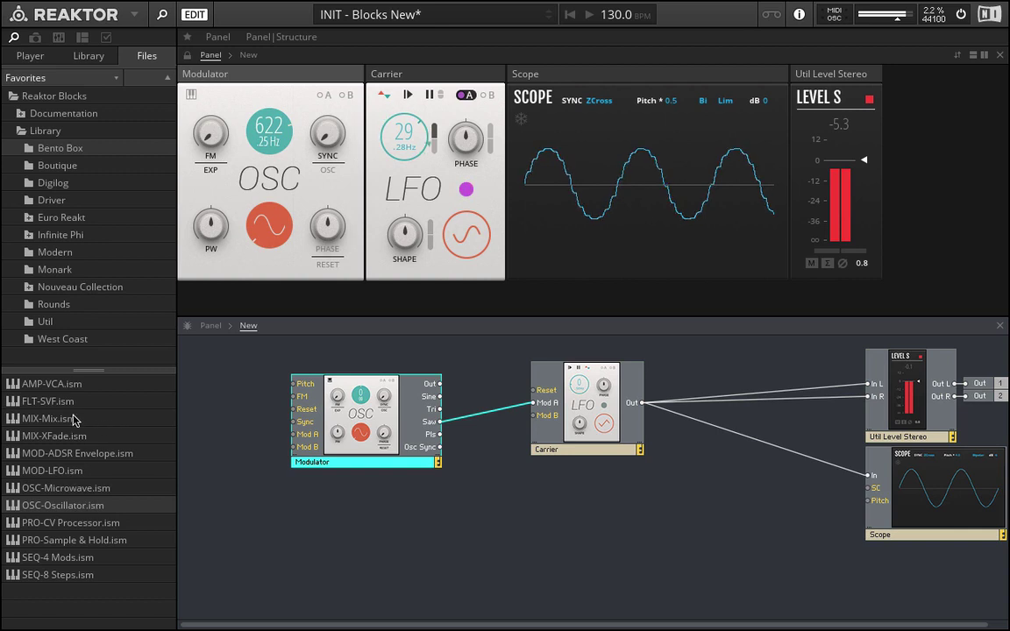
Step: Add a MOD-LFO.ism LFO, cable its Out to the Modulator's Mod A, and switch A on
left_click_drag(53, 470, 219, 504)
left_click_drag(364, 462, 458, 532)
left_click_drag(328, 545, 388, 504)
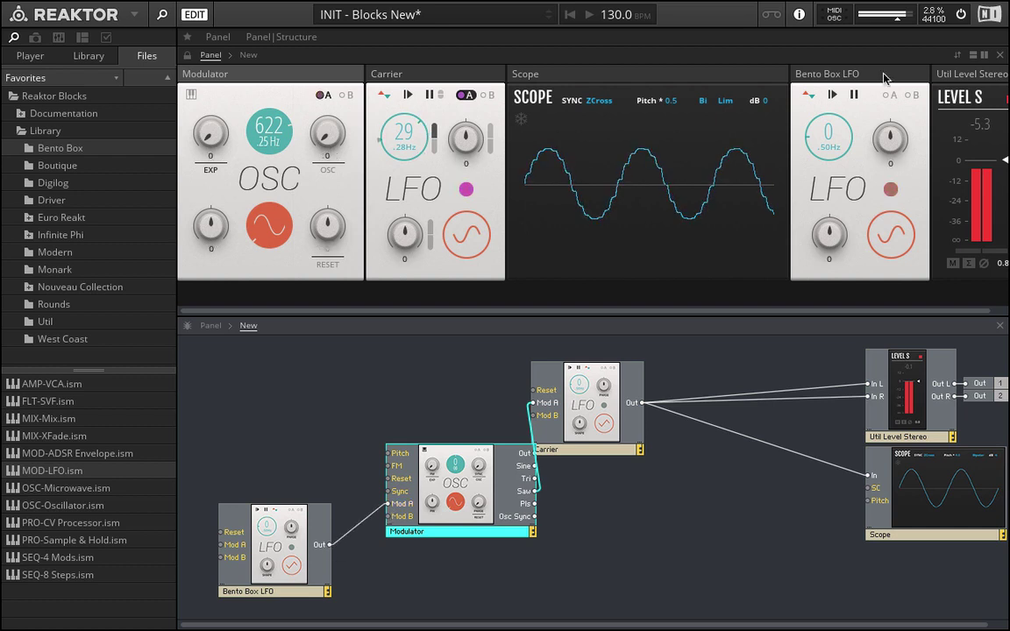
left_click_drag(760, 73, 192, 75)
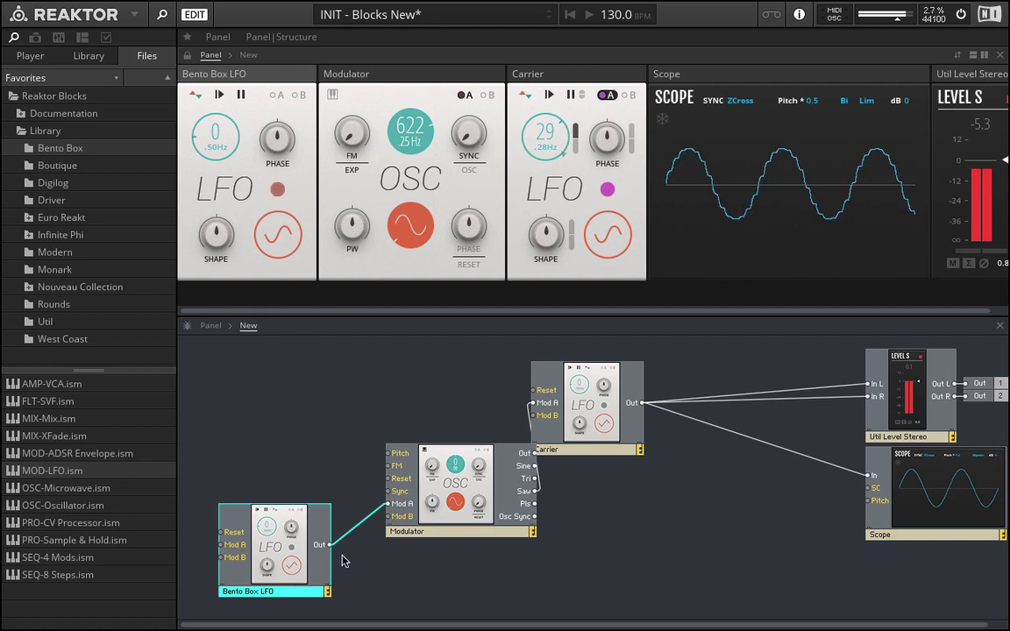
left_click(468, 96)
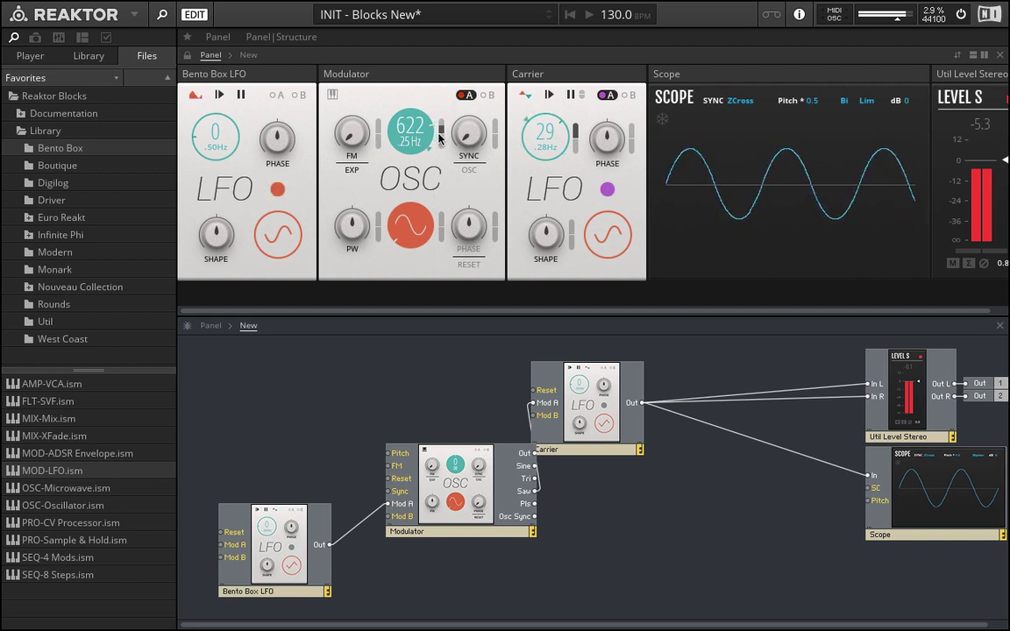
Step: Lower the Modulator pitch to 207 and set the Bento Box LFO to rate 46 with a triangle-like shape
left_click_drag(389, 146, 416, 127)
left_click_drag(214, 139, 217, 109)
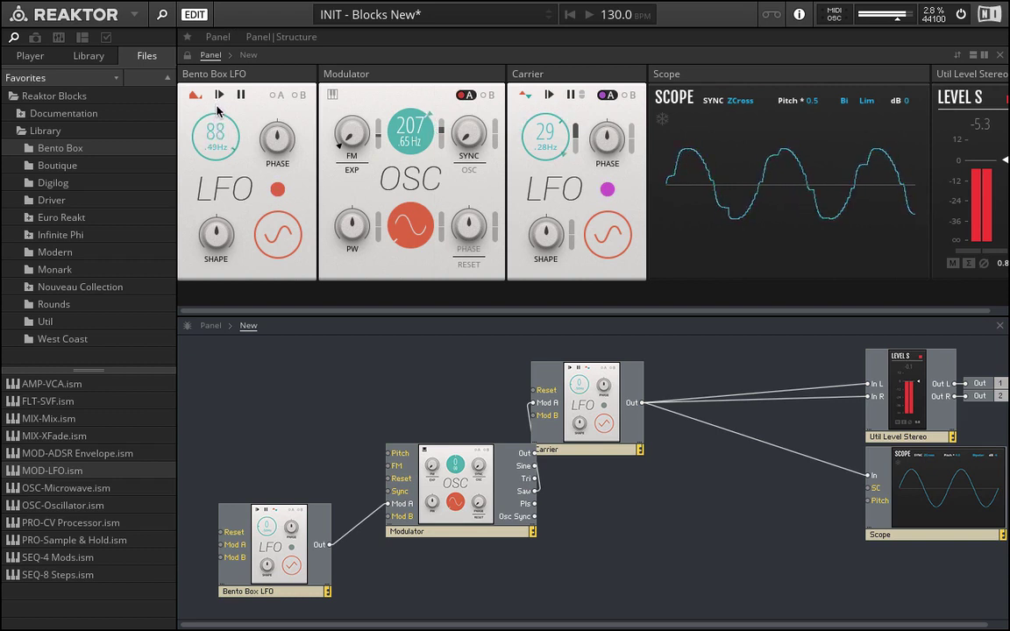
left_click_drag(218, 110, 227, 134)
left_click_drag(201, 218, 230, 201)
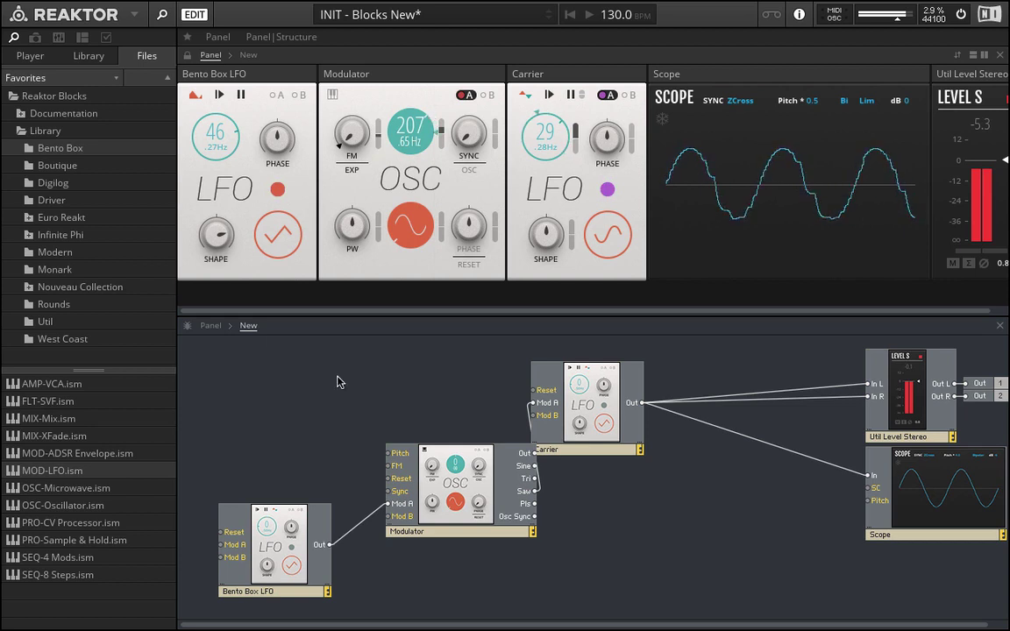
left_click_drag(263, 569, 276, 506)
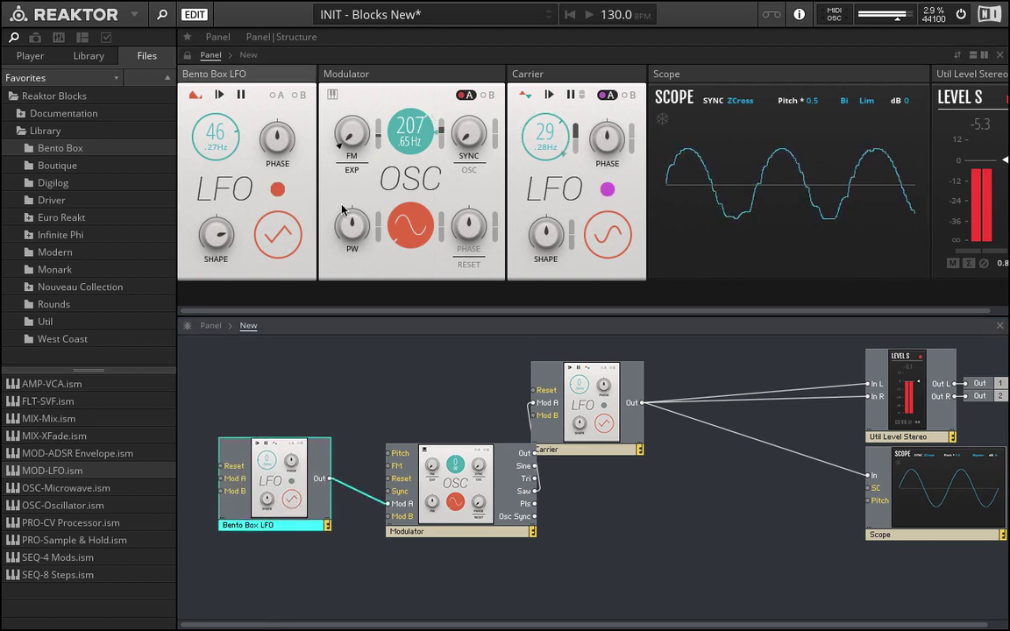
Step: Patch the Bento Box LFO output into the Carrier and enable the Carrier's B modulation
left_click(442, 130)
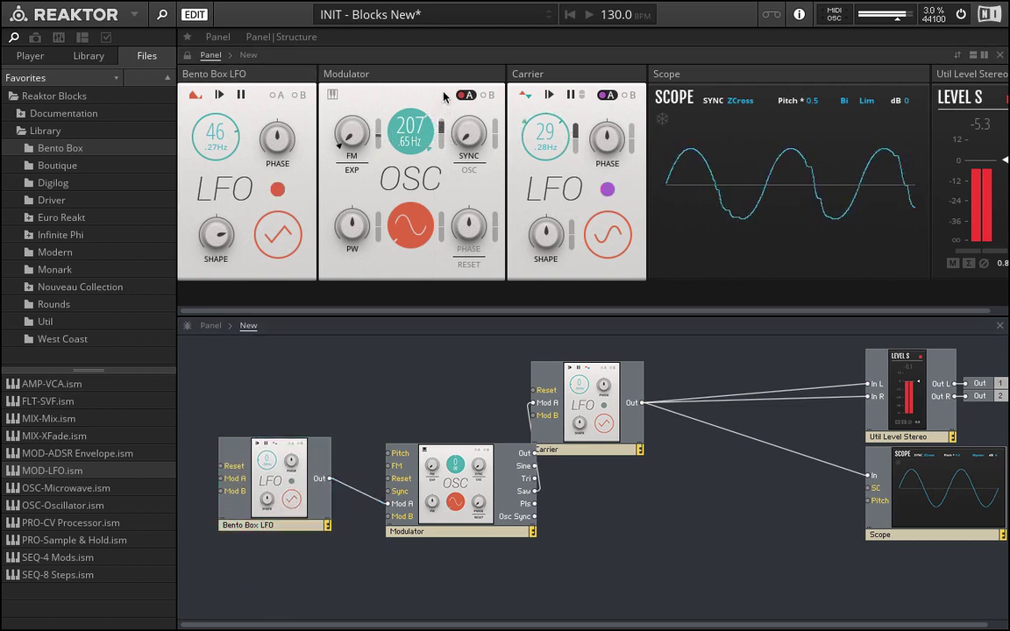
left_click(333, 482)
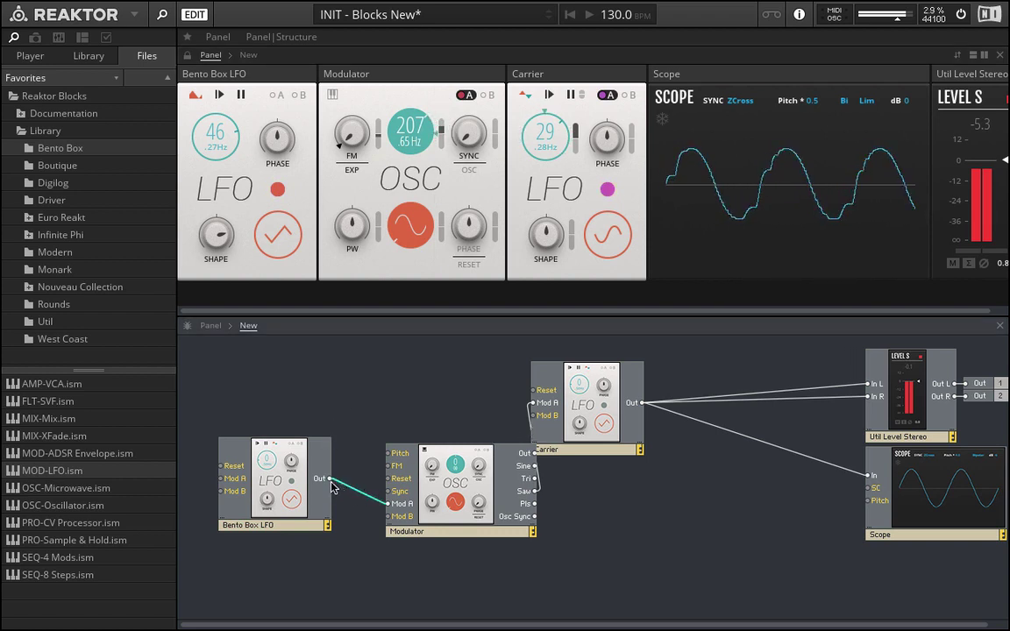
left_click_drag(332, 482, 532, 403)
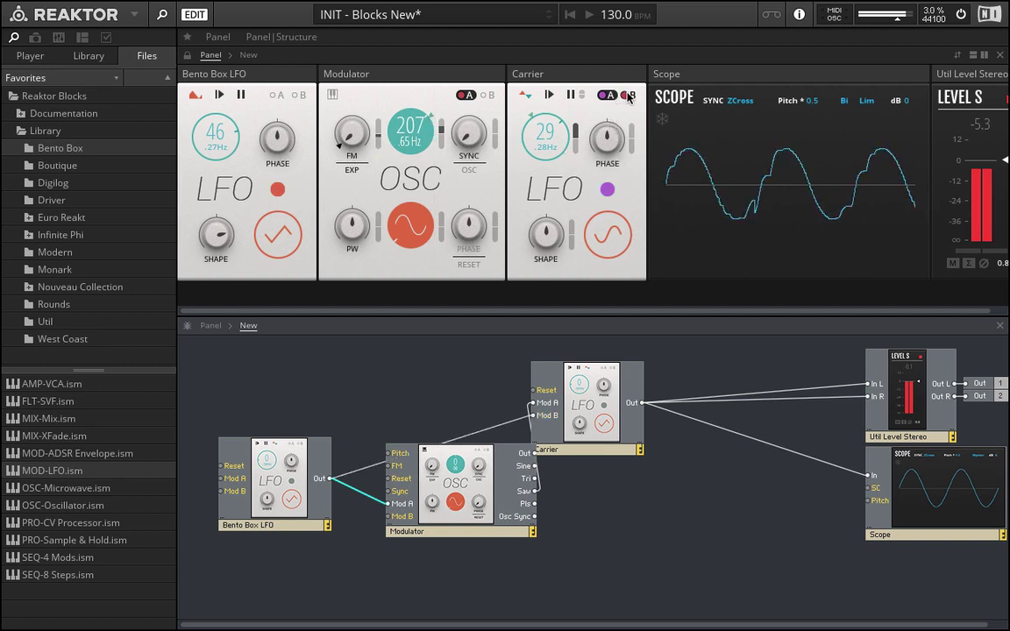
left_click(577, 140)
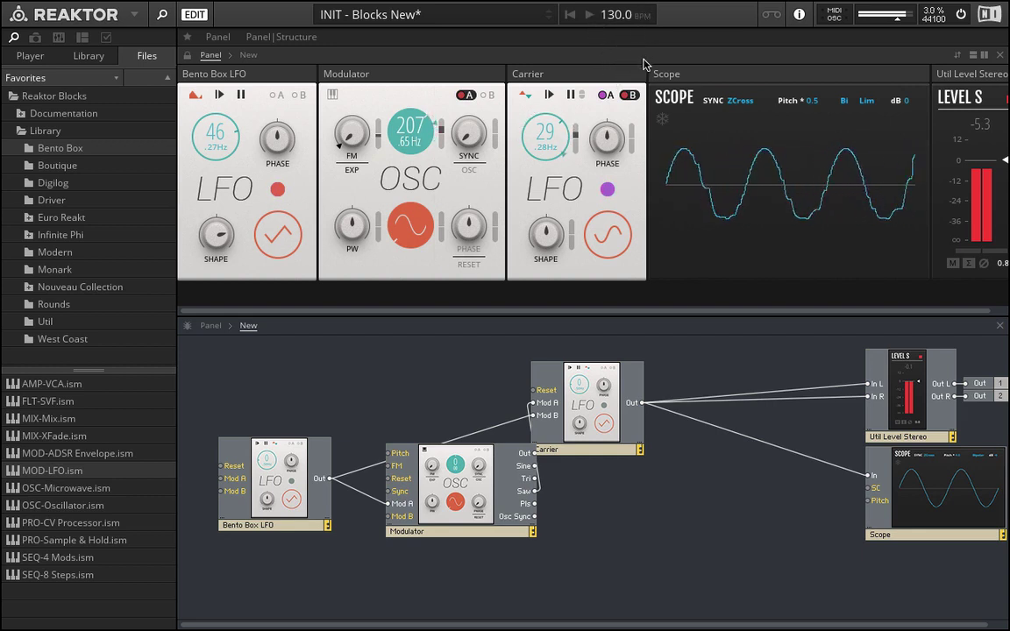
Step: Push the Bento Box LFO rate to 100 and set the Carrier's Shape to 42.1
scroll(225, 128, "up", 2)
left_click_drag(225, 128, 219, 64)
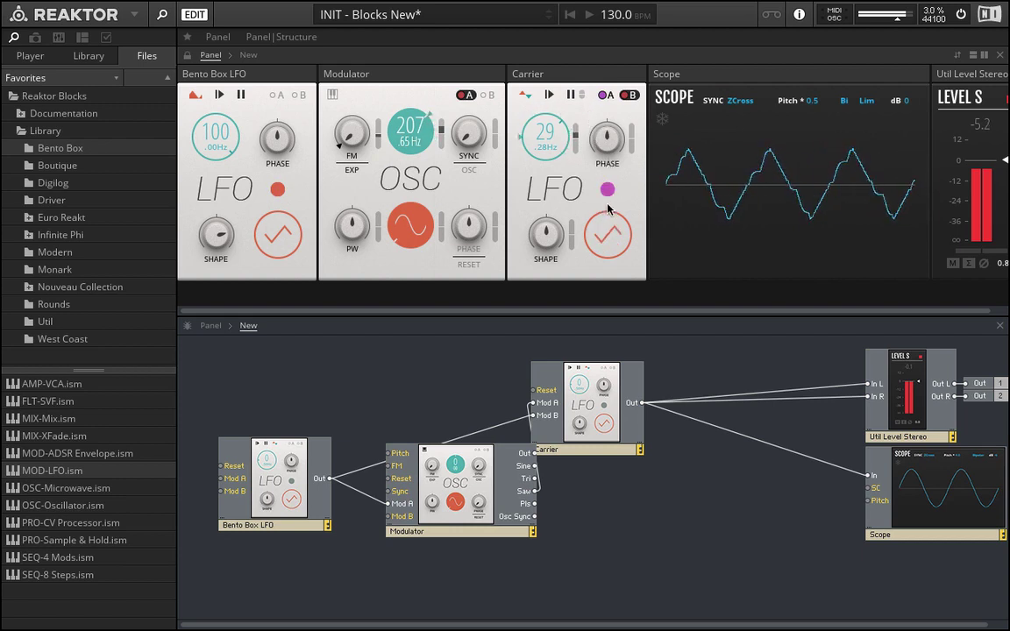
left_click_drag(530, 237, 441, 209)
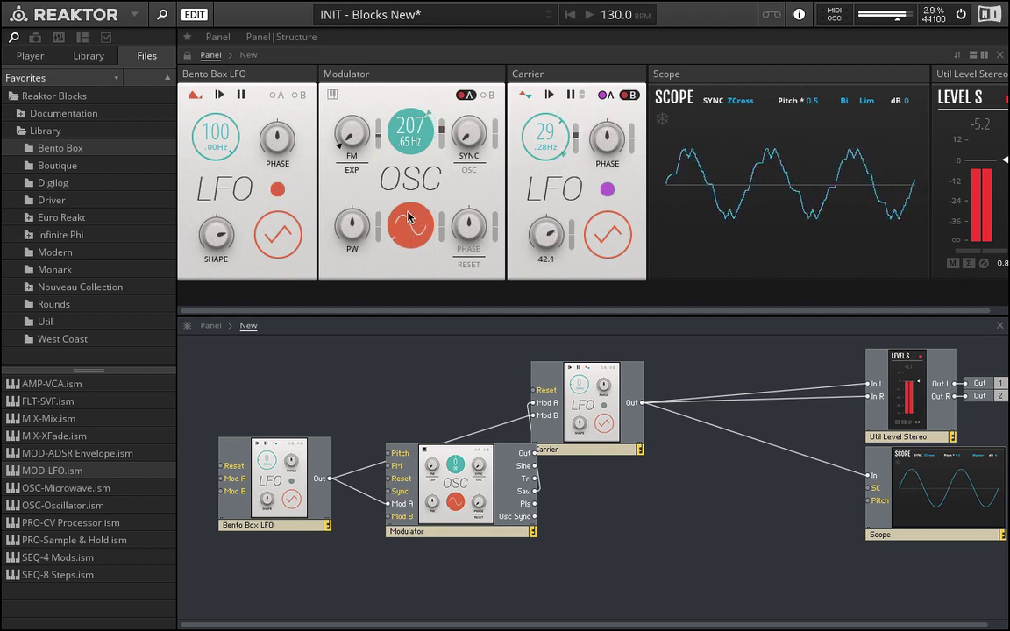
Step: Set the Modulator to saw with pulse width -59, LFO shape 99.2 and a slower LFO rate
left_click(409, 220)
left_click(410, 223)
mouse_move(351, 226)
left_mouse_down()
mouse_move(348, 283)
mouse_move(377, 142)
left_mouse_up()
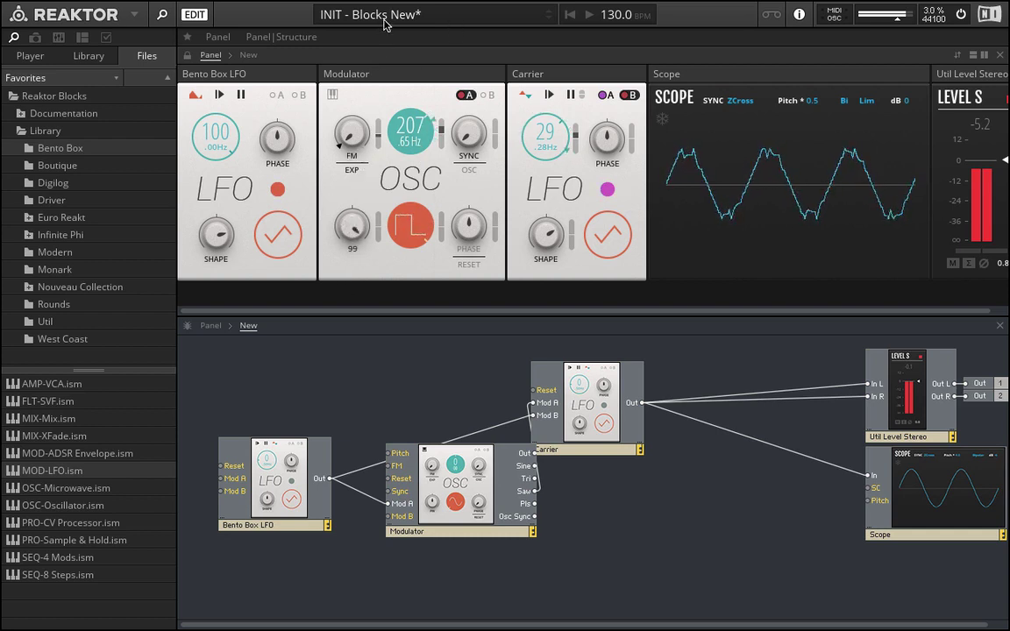
left_click_drag(198, 230, 235, 179)
left_click_drag(226, 133, 252, 129)
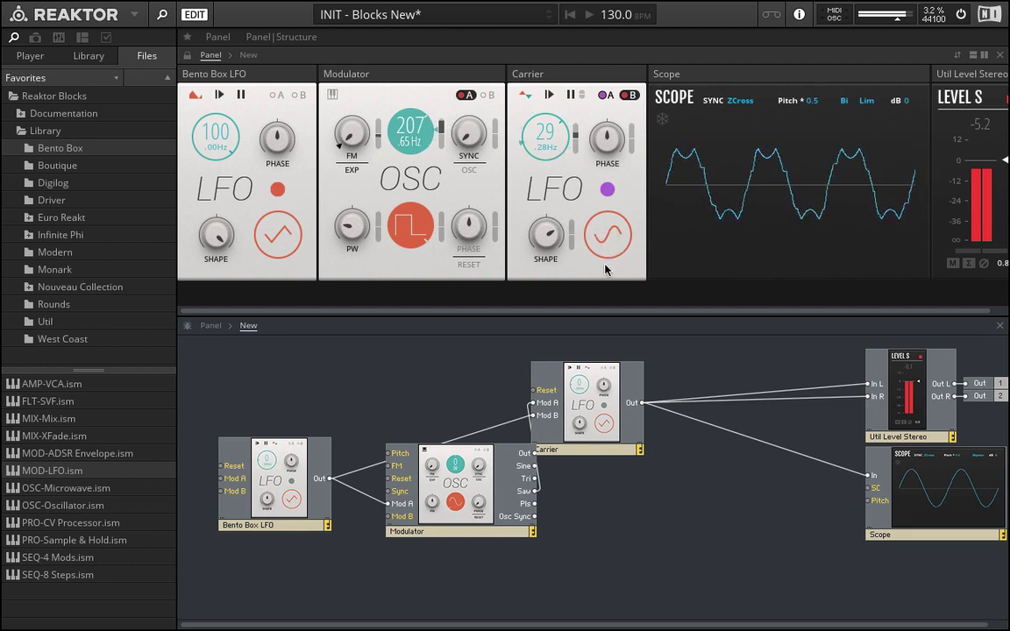
Step: Set the Carrier's phase to 59.0, turn off its B modulation, and mute Util Level Stereo
left_click_drag(605, 144, 602, 124)
left_click(628, 95)
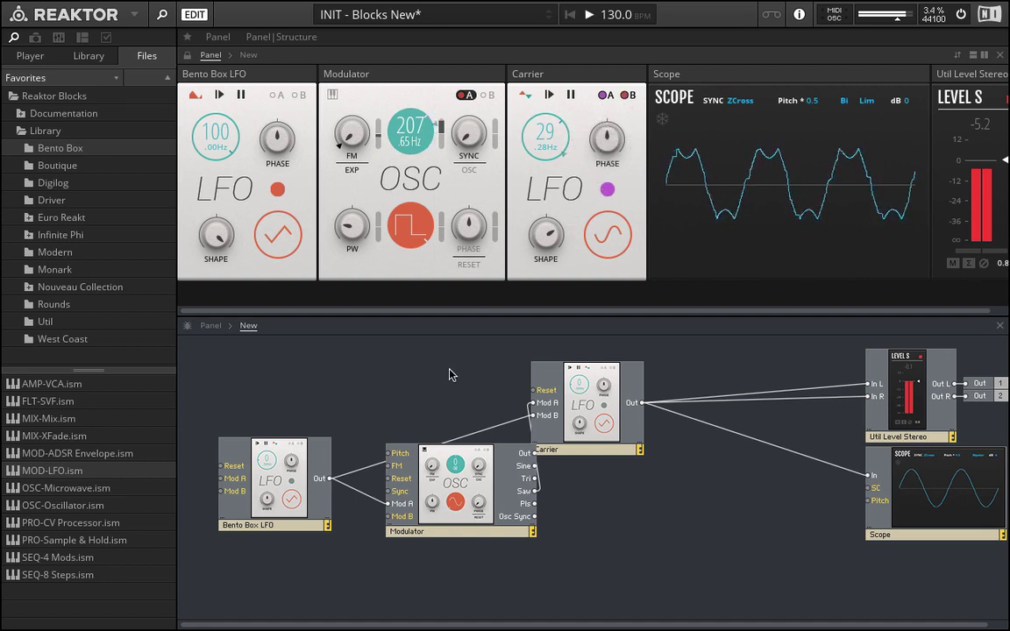
left_click(953, 264)
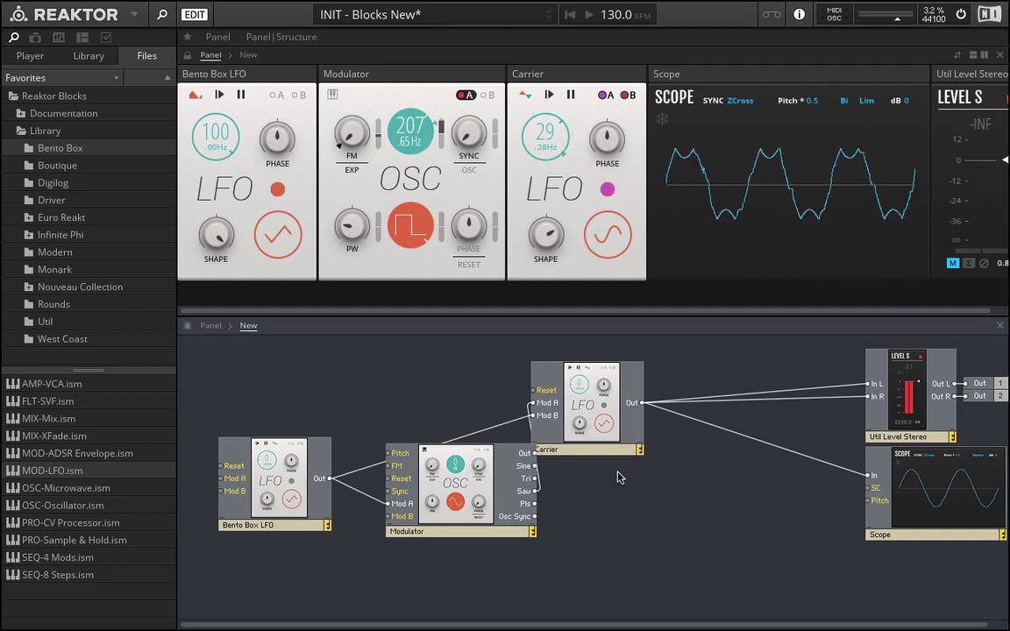
left_click(611, 436)
Step: Delete the LFO, Modulator and Carrier blocks and add an OSC-Oscillator named 'Carrier'
left_click_drag(244, 570, 650, 381)
key("Delete")
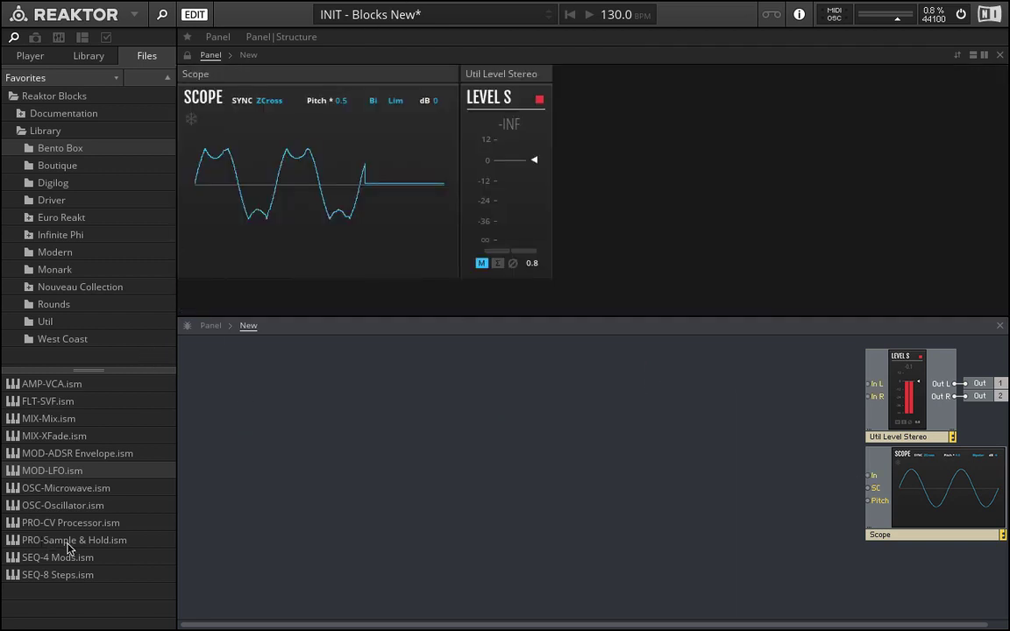
left_click_drag(34, 512, 376, 493)
left_click_drag(480, 488, 515, 374)
double_click(473, 462)
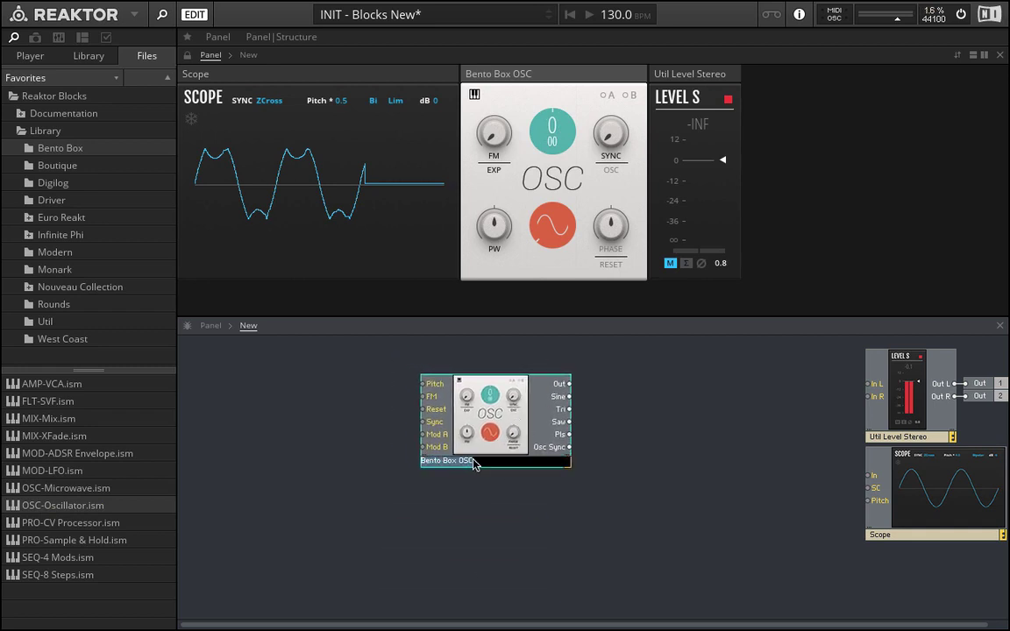
type("Carrier")
key("Return")
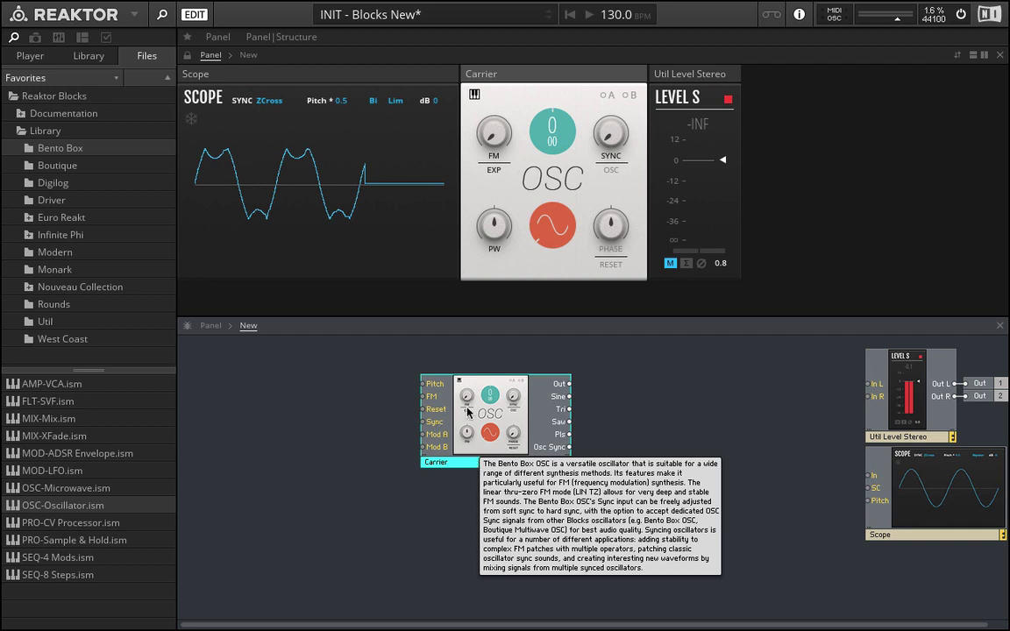
Step: Wire the Carrier's Out to the level meter's In L and In R and the Scope In
left_click_drag(266, 73, 382, 77)
left_click_drag(569, 383, 867, 384)
left_click_drag(568, 383, 867, 396)
left_click_drag(569, 383, 831, 476)
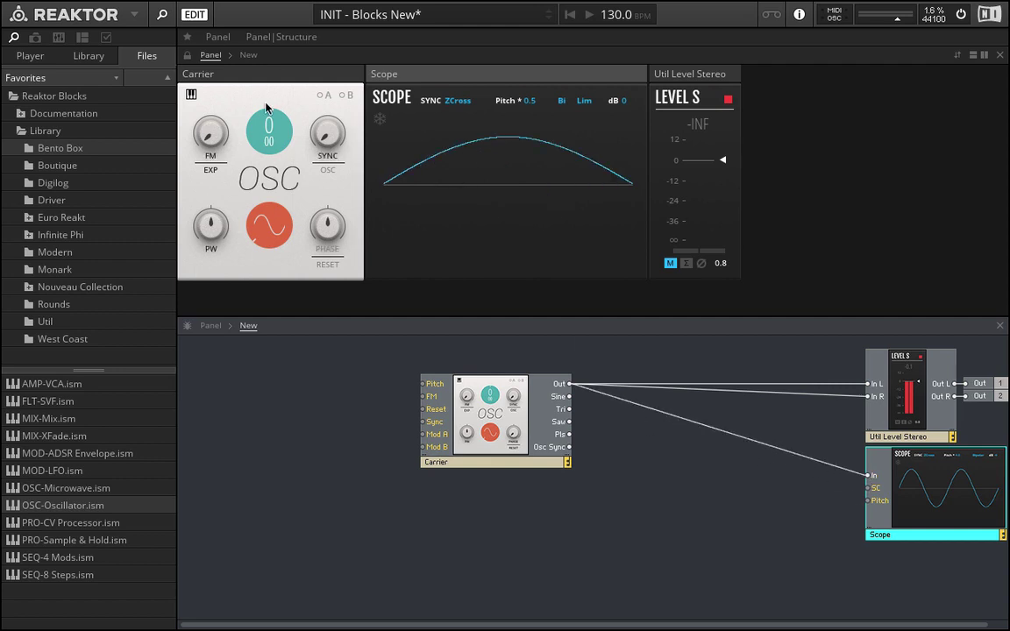
Step: Raise the Carrier's pitch to 220 Hz and add a second OSC-Oscillator block
left_click_drag(269, 132, 269, 96)
left_click(670, 262)
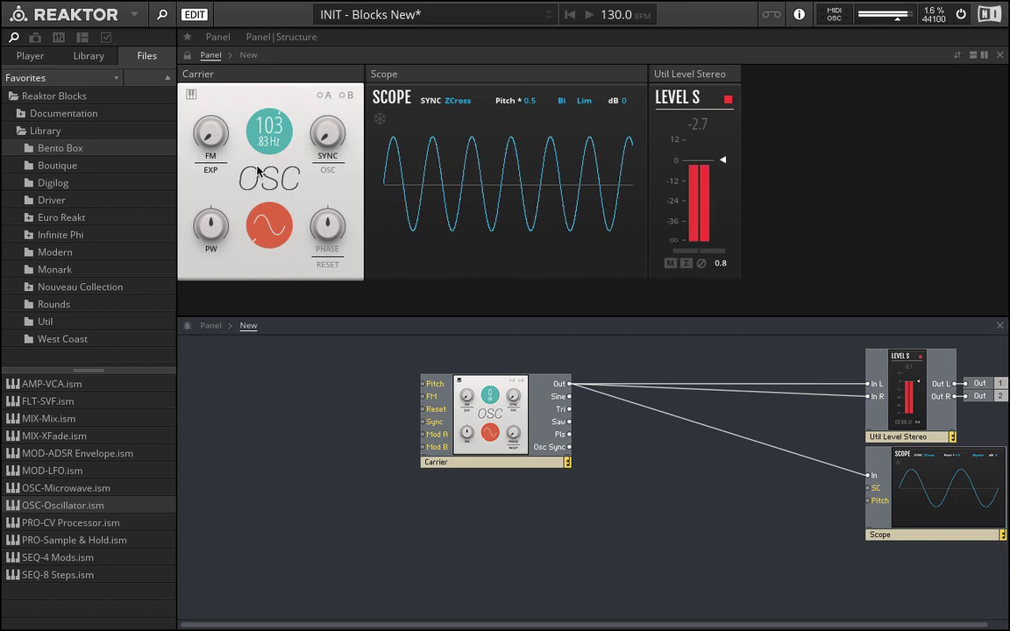
left_click_drag(281, 145, 301, 102)
left_click_drag(518, 435, 570, 437)
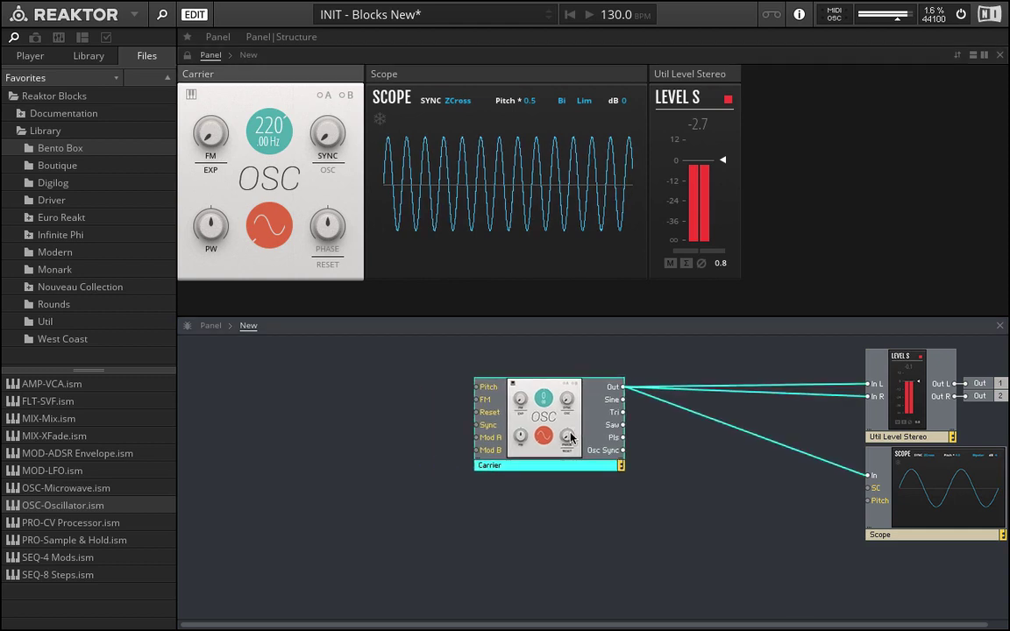
left_click(672, 264)
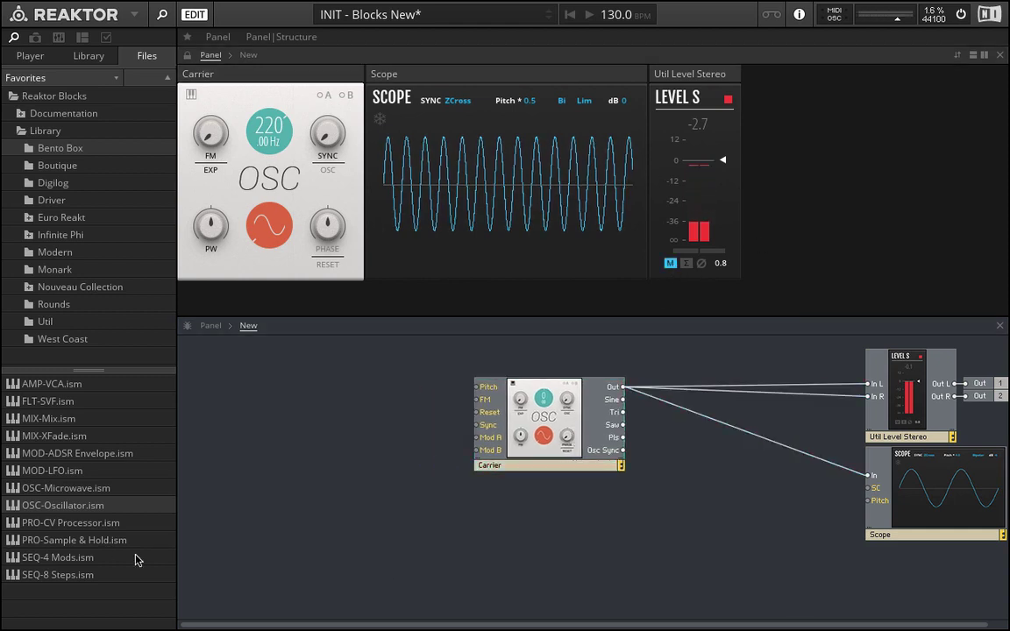
left_click_drag(41, 507, 378, 511)
Step: Place the new oscillator and rename it 'Modulator'
left_click_drag(186, 291, 194, 84)
key("F7")
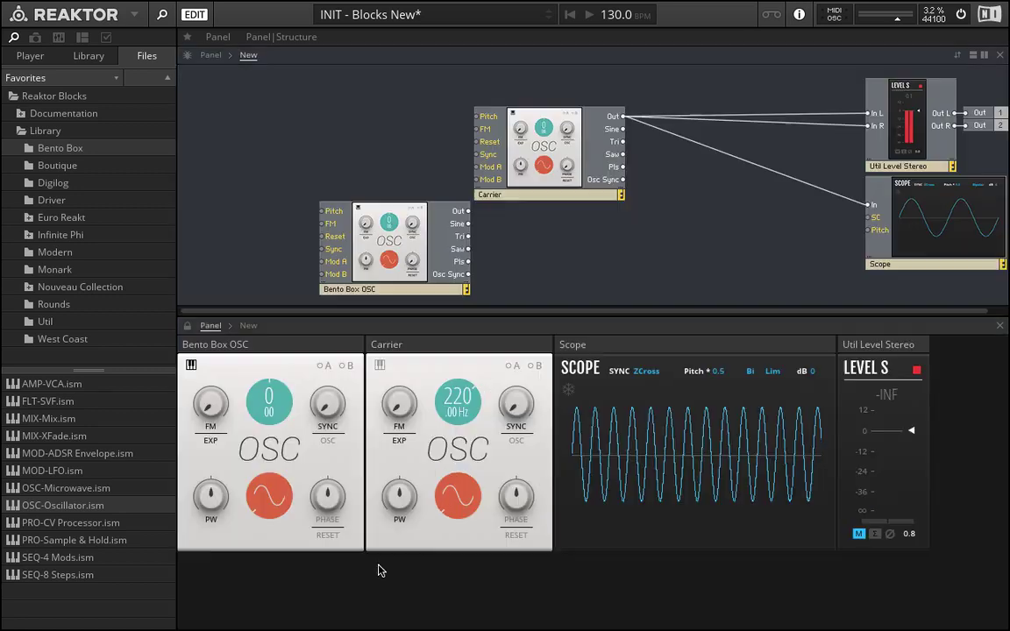
key("F7")
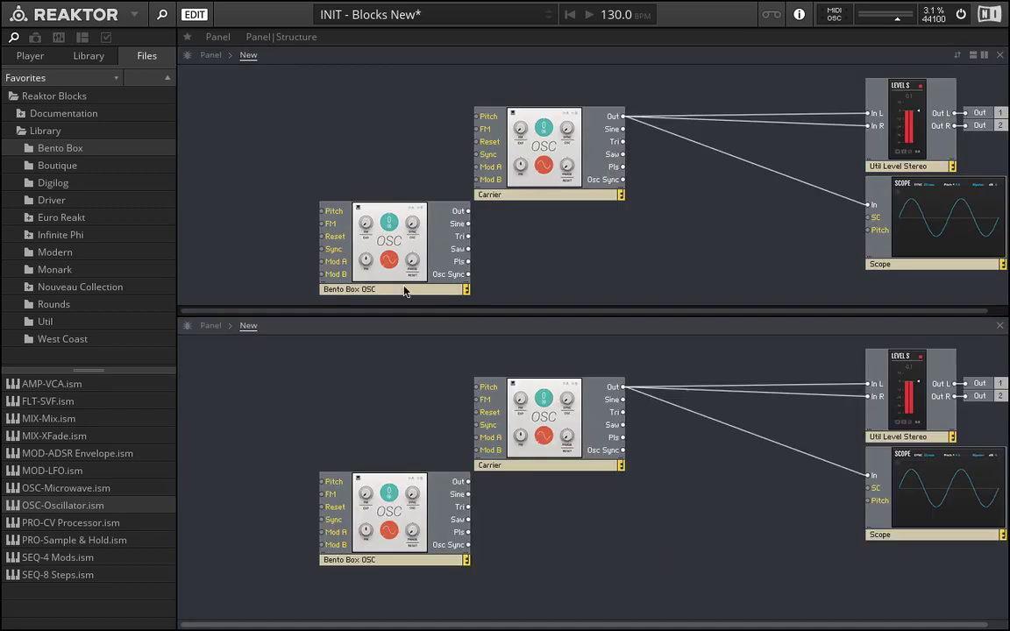
left_click(366, 560)
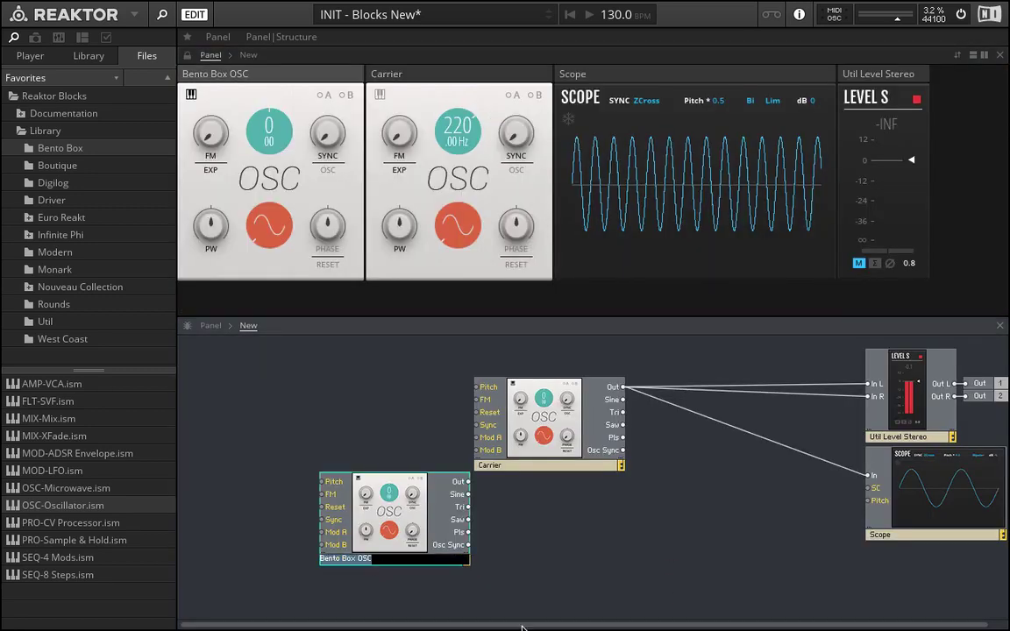
type("Modulator")
key("Return")
Step: Connect the Modulator's Out to the Carrier's Pitch input, unmute, and set Modulator pitch to -48
left_click_drag(426, 514, 351, 519)
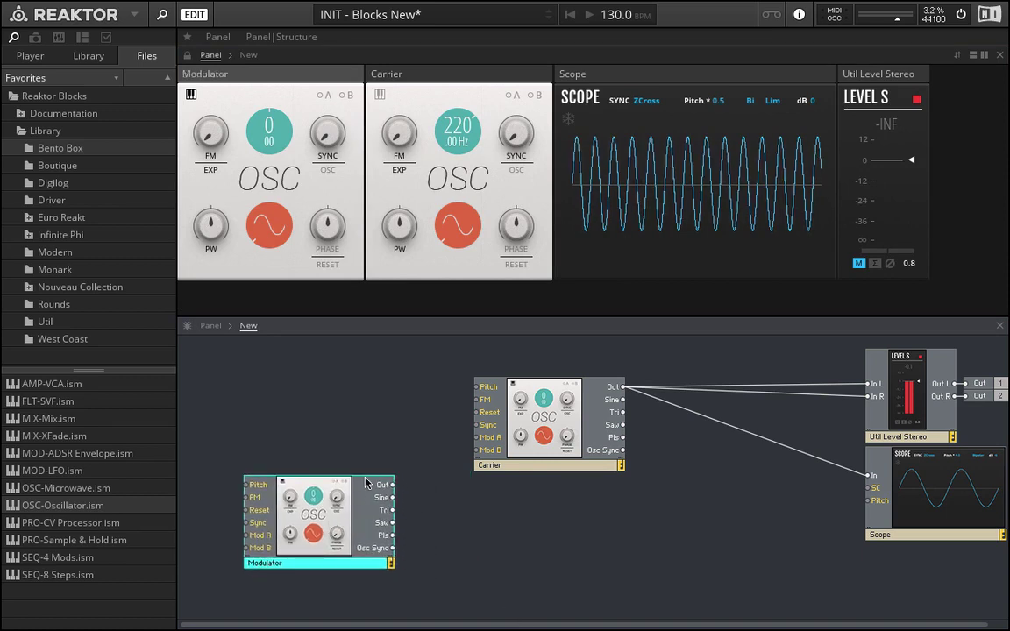
left_click(439, 344)
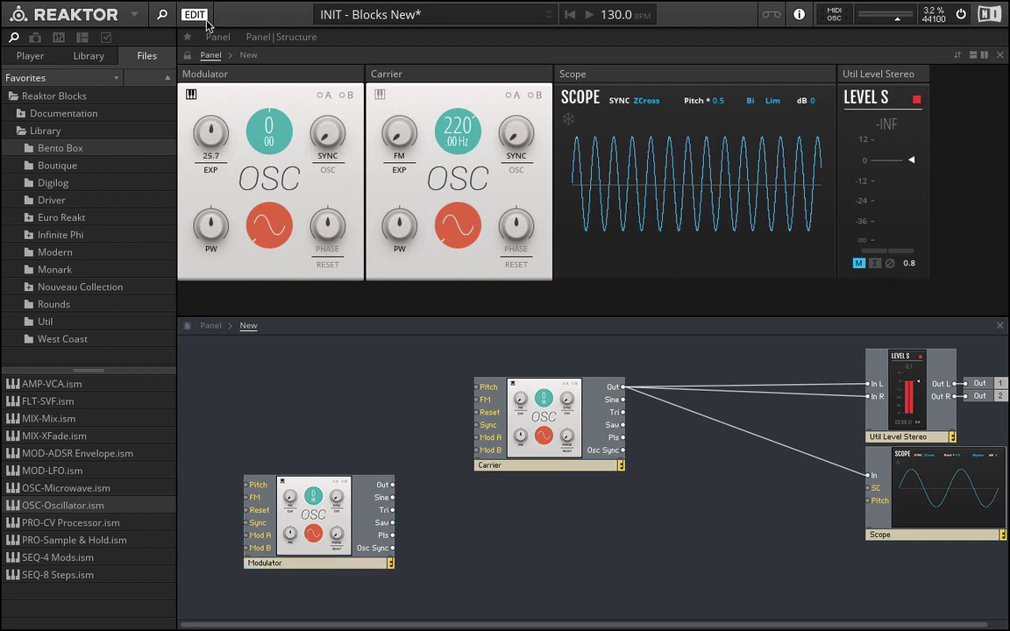
left_click_drag(325, 526, 332, 485)
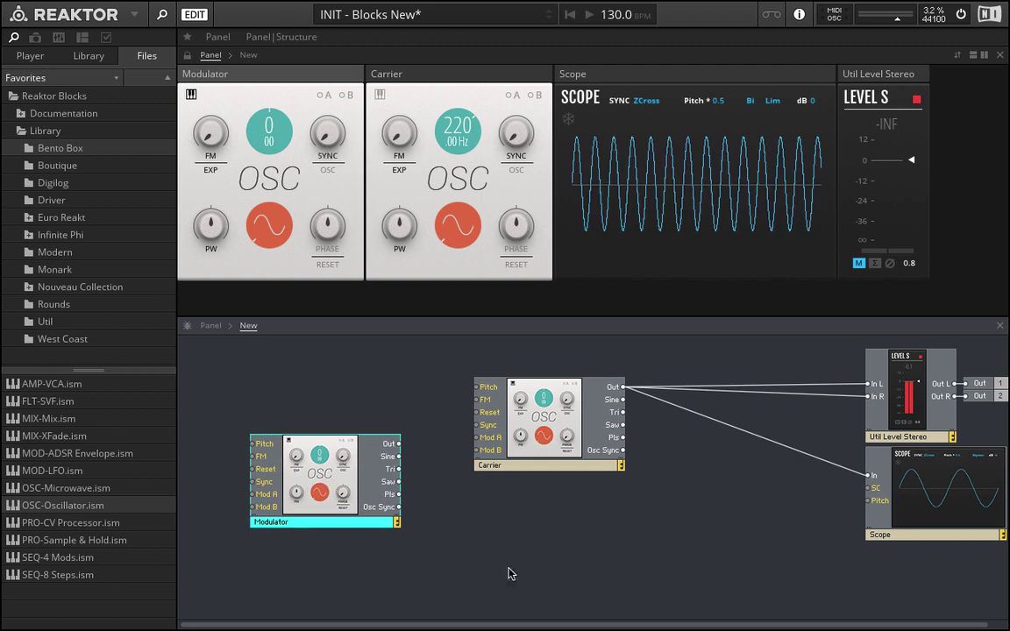
left_click(407, 558)
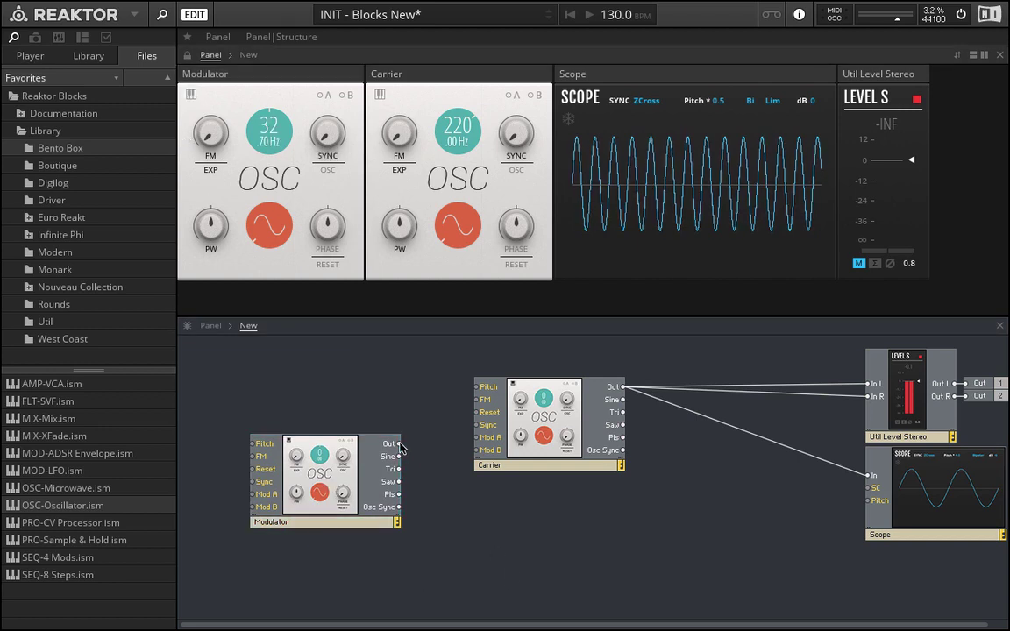
left_click_drag(398, 444, 475, 386)
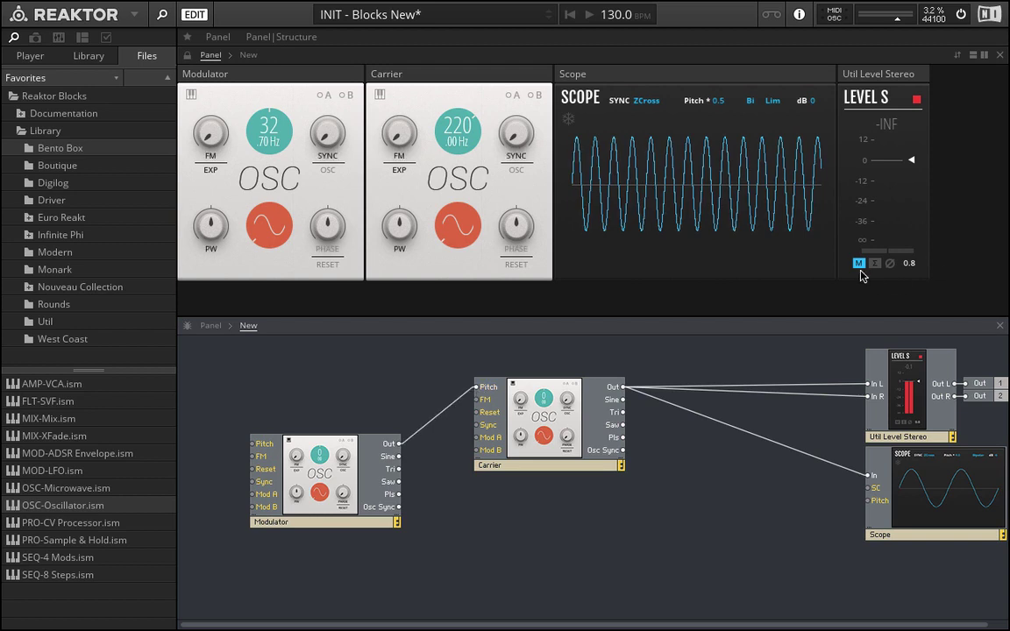
left_click(857, 262)
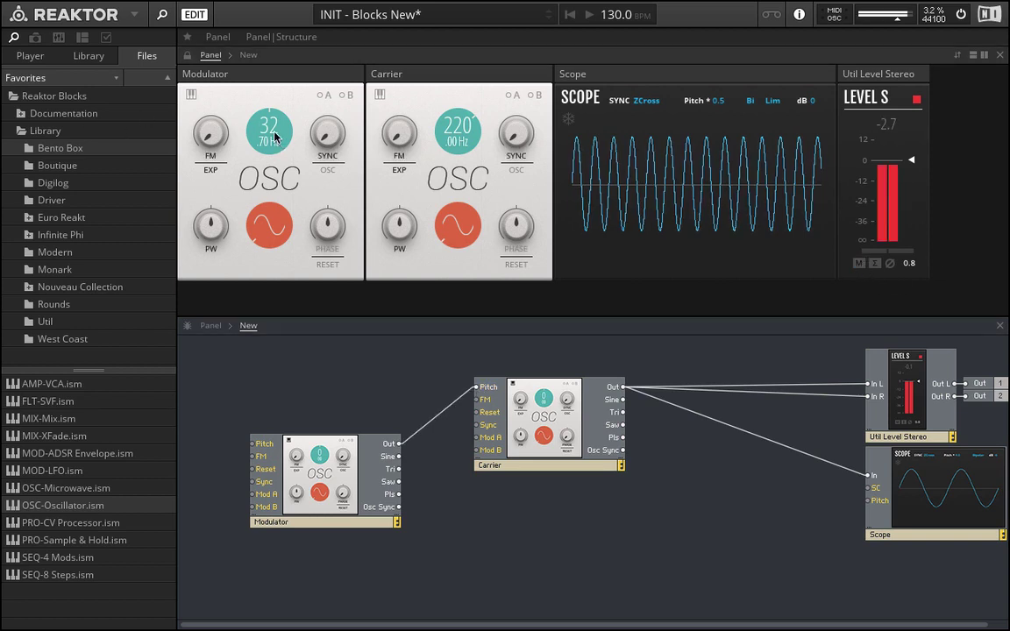
mouse_move(273, 136)
left_mouse_down()
mouse_move(271, 106)
mouse_move(266, 163)
mouse_move(241, 109)
mouse_move(264, 133)
left_mouse_up()
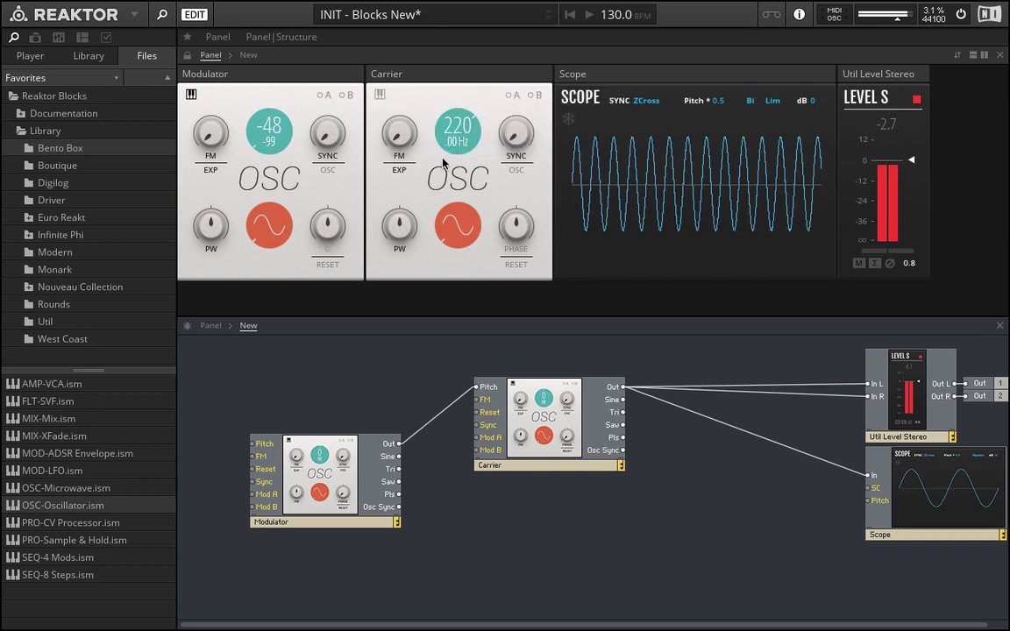
Step: Make the Carrier track the keyboard, raise Modulator pitch to 35 and Scope Pitch to 1.0
left_click(377, 96)
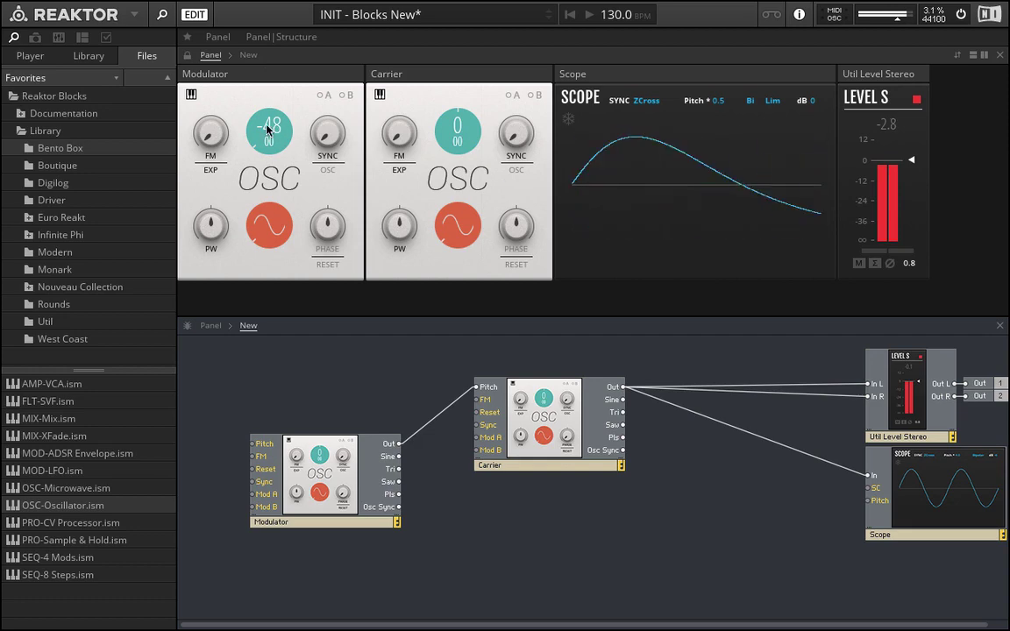
left_click_drag(268, 123, 268, 96)
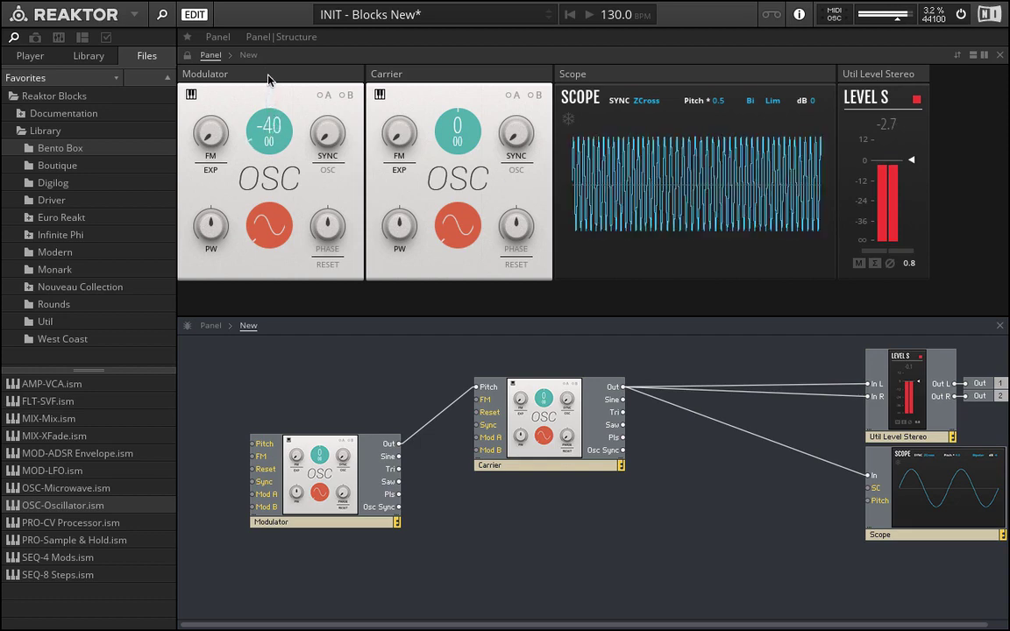
left_click_drag(269, 79, 249, 59)
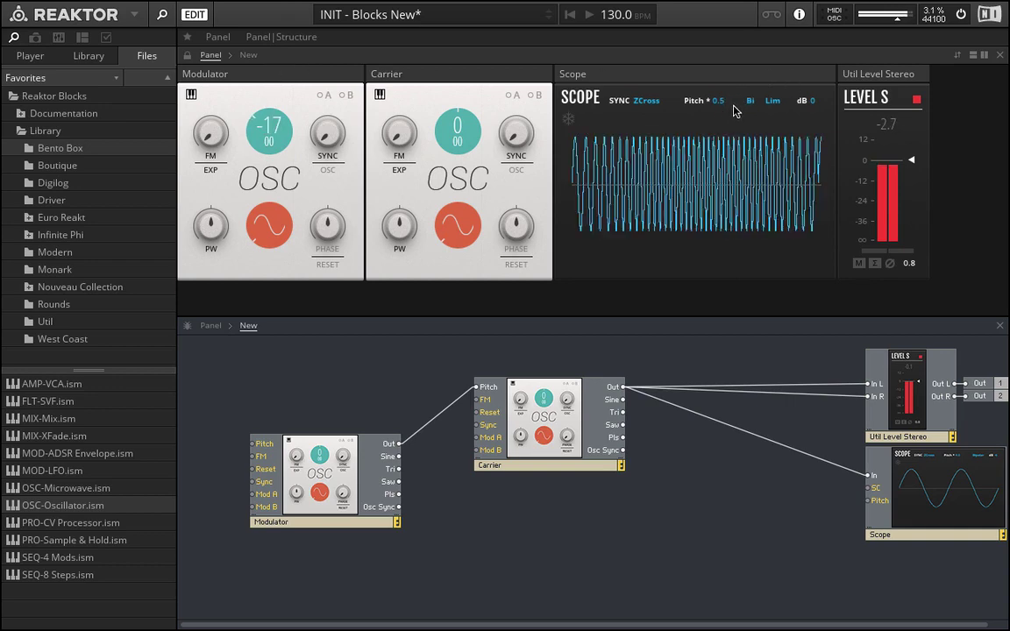
left_click_drag(735, 107, 736, 79)
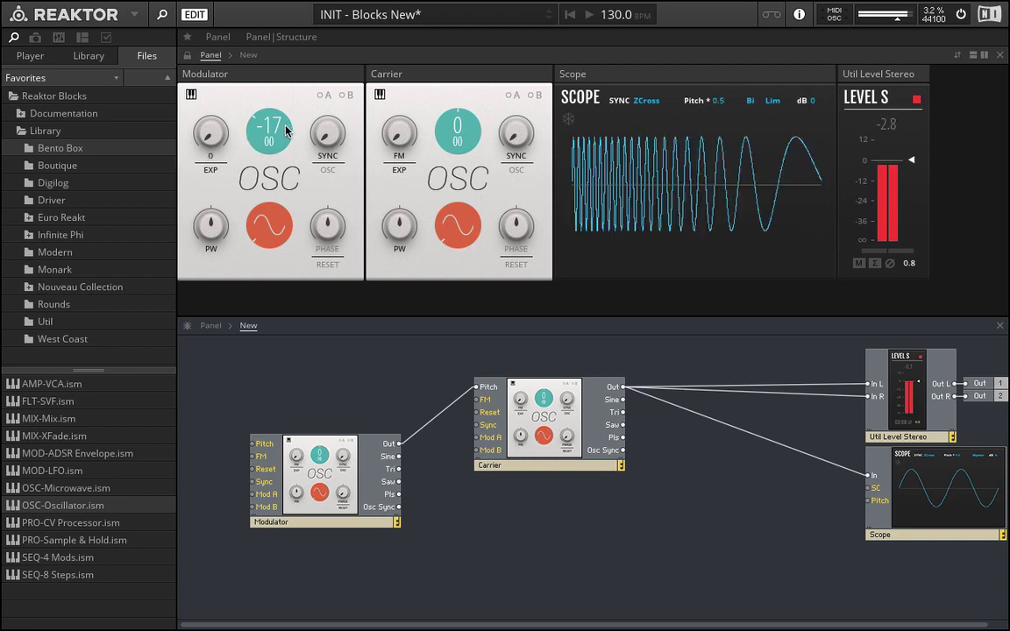
mouse_move(262, 114)
left_mouse_down()
mouse_move(267, 96)
mouse_move(297, 72)
mouse_move(255, 123)
mouse_move(262, 88)
mouse_move(268, 131)
mouse_move(277, 76)
mouse_move(265, 115)
mouse_move(280, 90)
mouse_move(254, 66)
mouse_move(256, 40)
mouse_move(310, 130)
mouse_move(272, 107)
mouse_move(274, 115)
left_mouse_up()
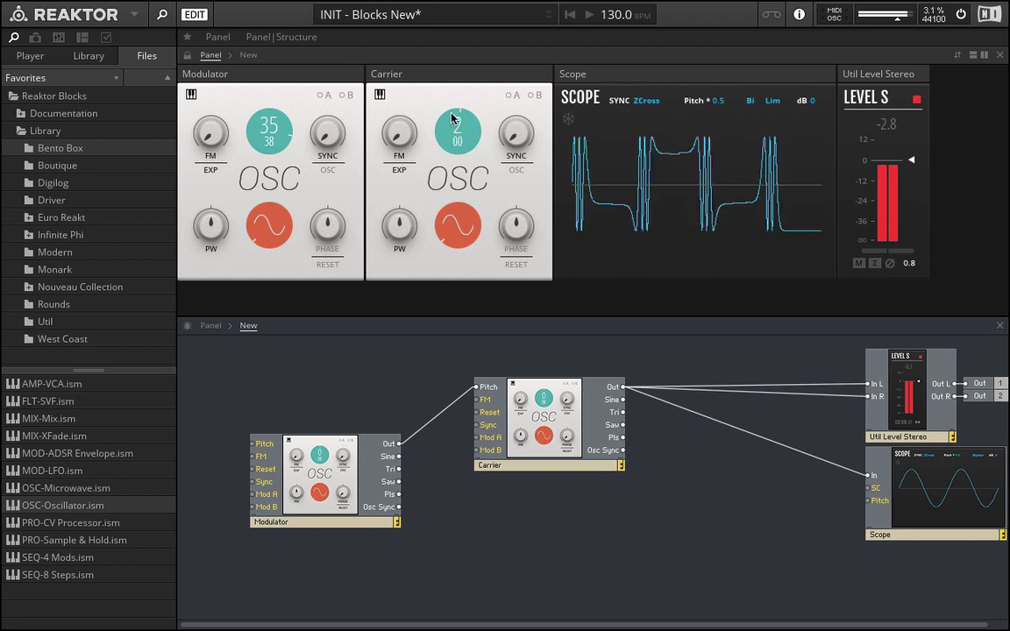
Step: Tune the Carrier's pitch to about 12 and the Modulator's pitch to 48, adjusting fine pitch
left_click_drag(452, 118, 459, 58)
left_click_drag(455, 145, 486, 144)
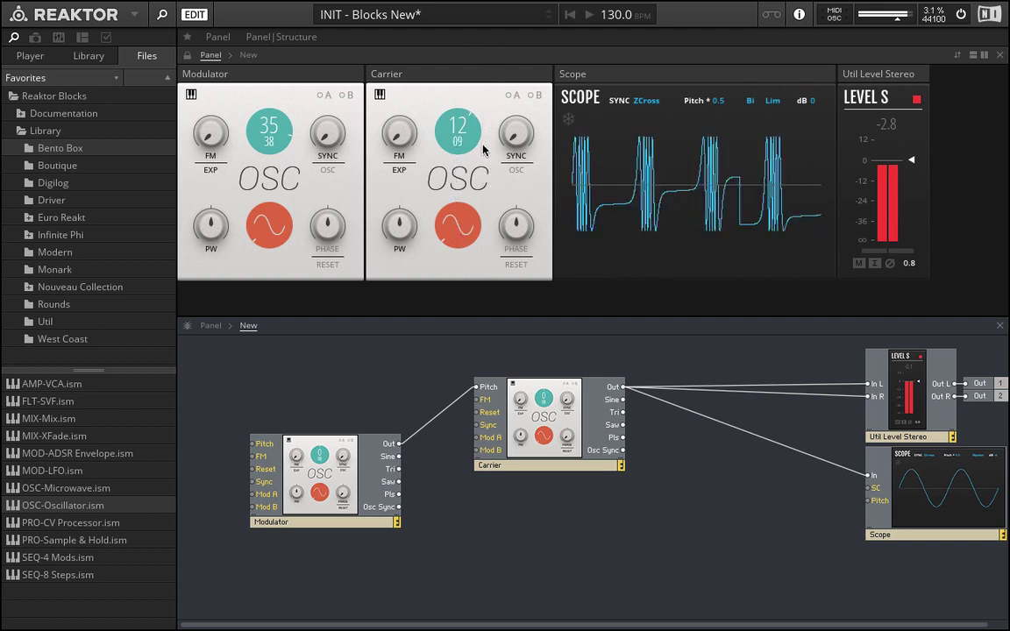
left_click_drag(250, 133, 298, 153)
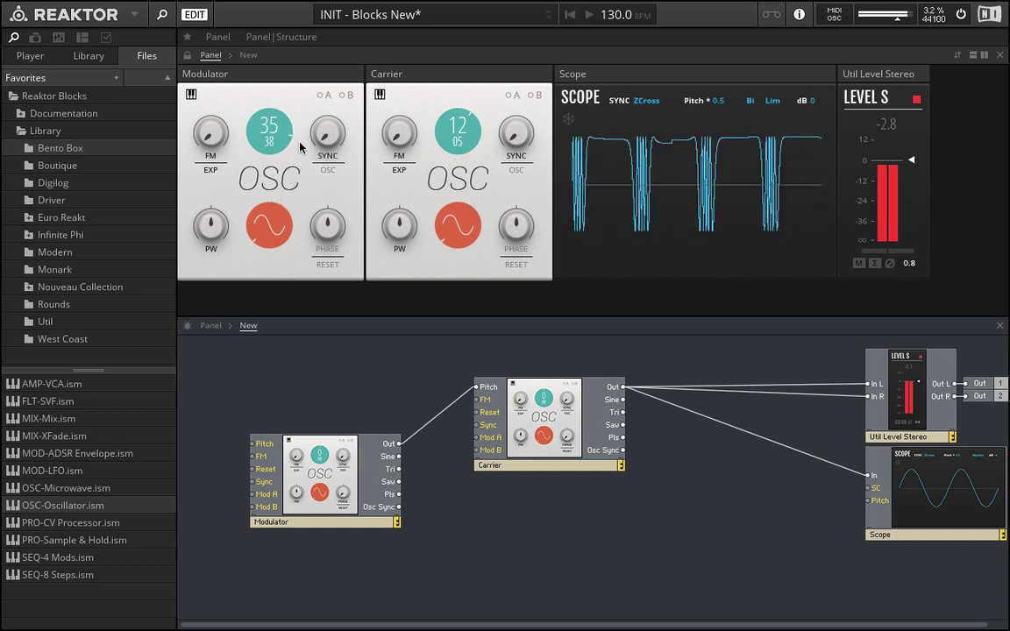
left_click_drag(304, 138, 310, 131)
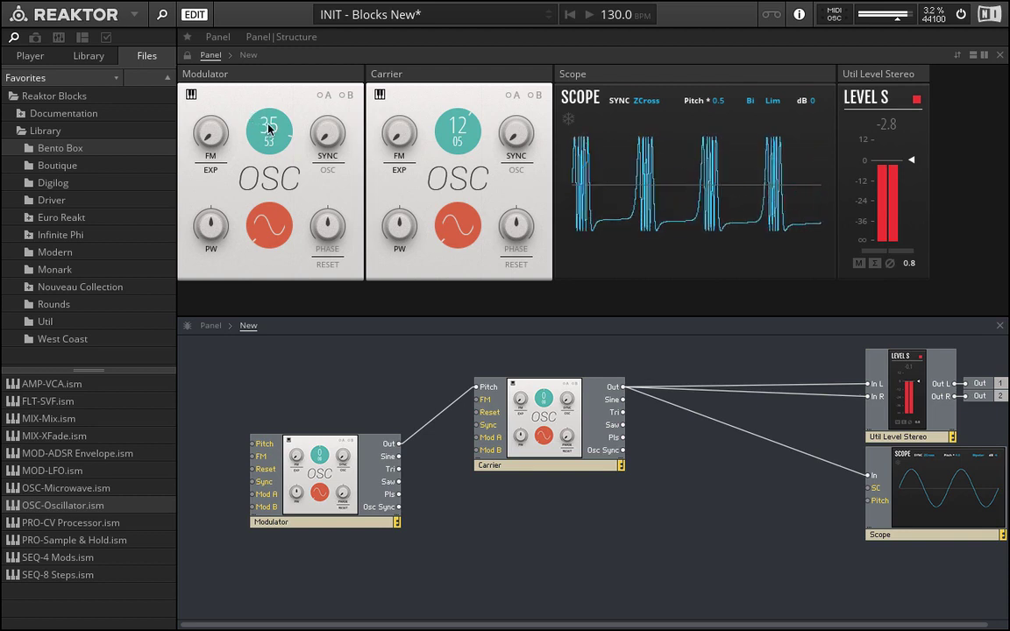
left_click_drag(269, 146, 267, 201)
left_click_drag(456, 133, 453, 154)
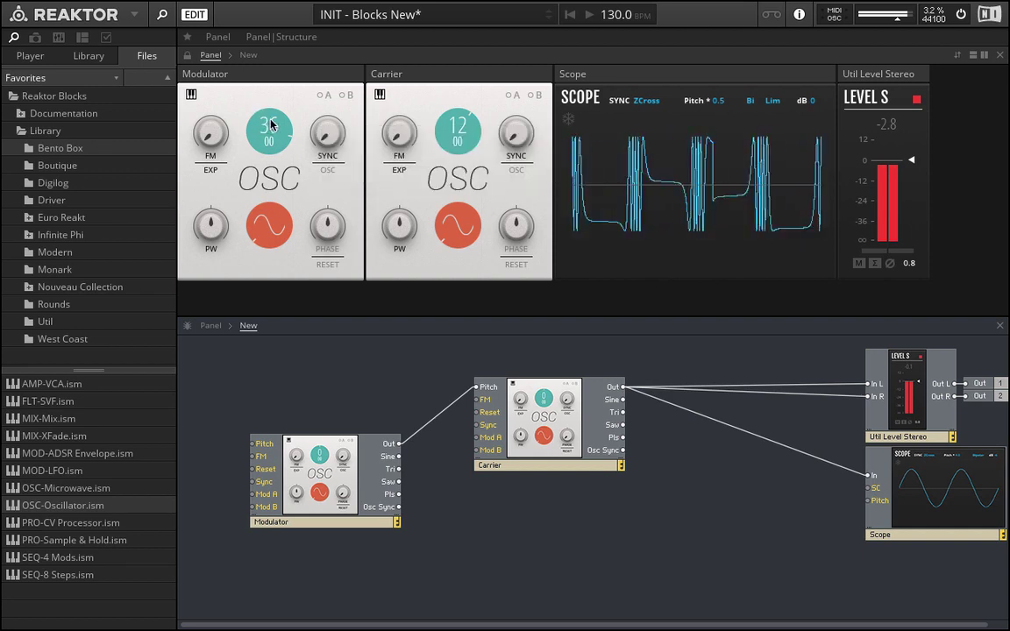
left_click_drag(272, 125, 267, 37)
left_click_drag(465, 131, 428, 119)
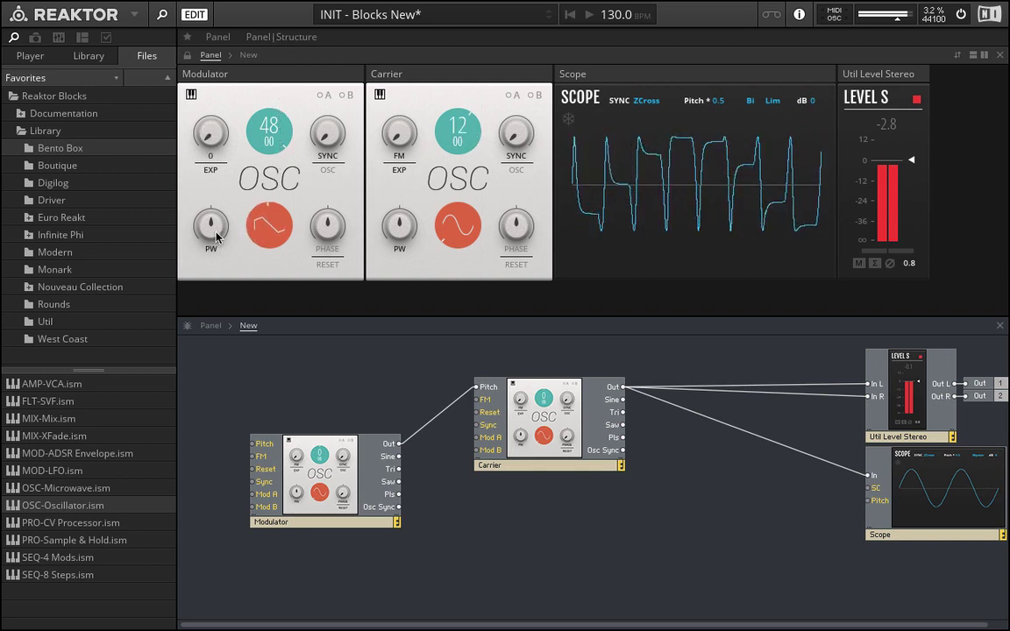
Step: Switch the Modulator to a pulse wave with width -18 and mute the stereo output
left_click(248, 211)
mouse_move(201, 224)
left_mouse_down()
mouse_move(217, 260)
mouse_move(202, 343)
mouse_move(264, 388)
mouse_move(216, 291)
mouse_move(245, 226)
mouse_move(226, 200)
mouse_move(218, 268)
mouse_move(273, 225)
mouse_move(255, 220)
left_mouse_up()
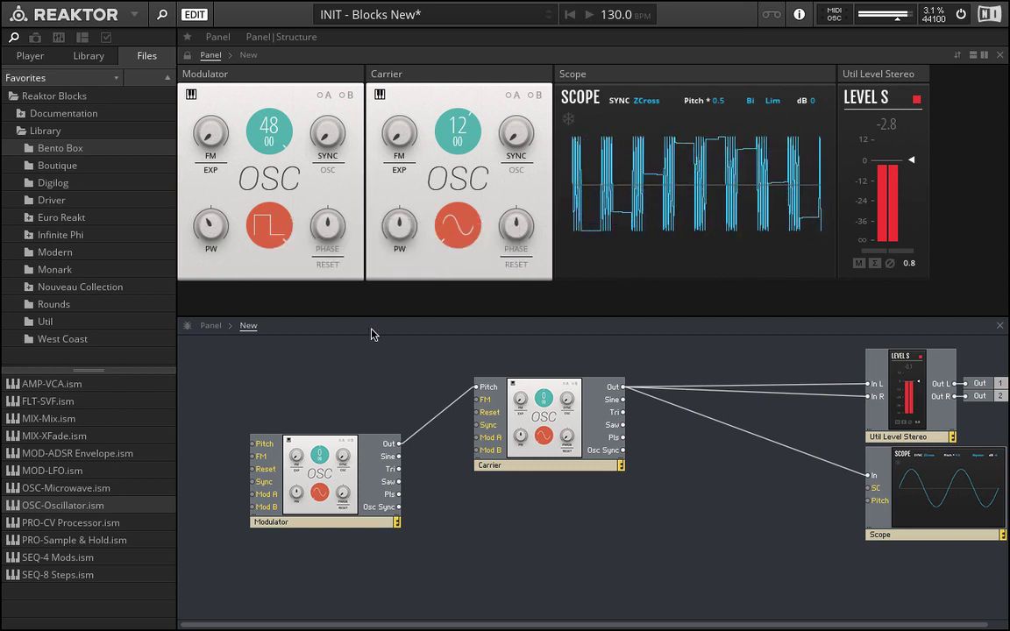
left_click(858, 263)
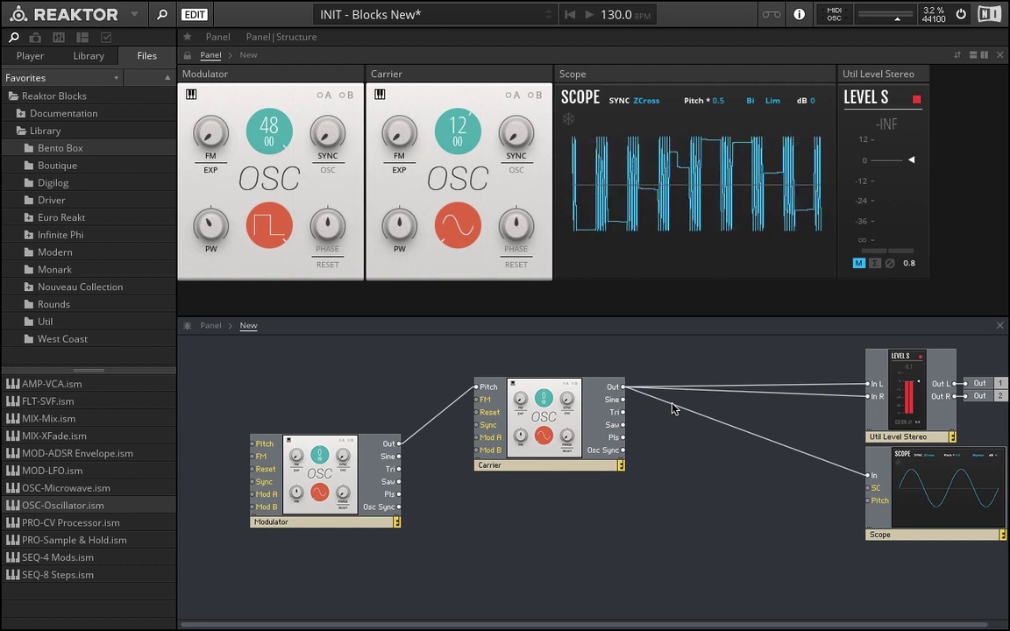
Step: Delete the Modulator-to-Carrier Pitch cable and unmute the output
left_click(450, 405)
key("Delete")
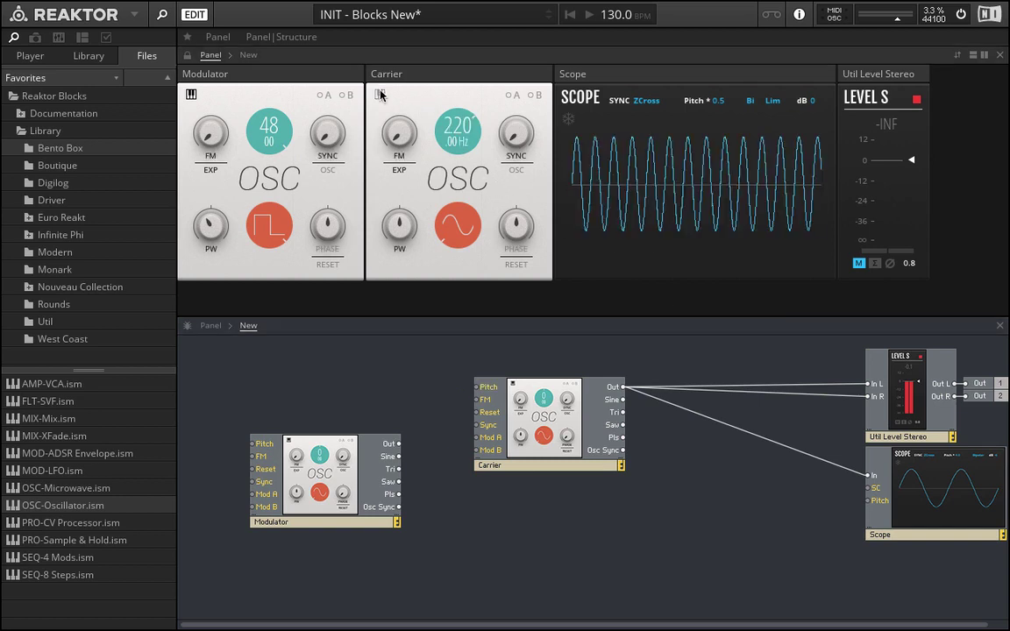
left_click(859, 262)
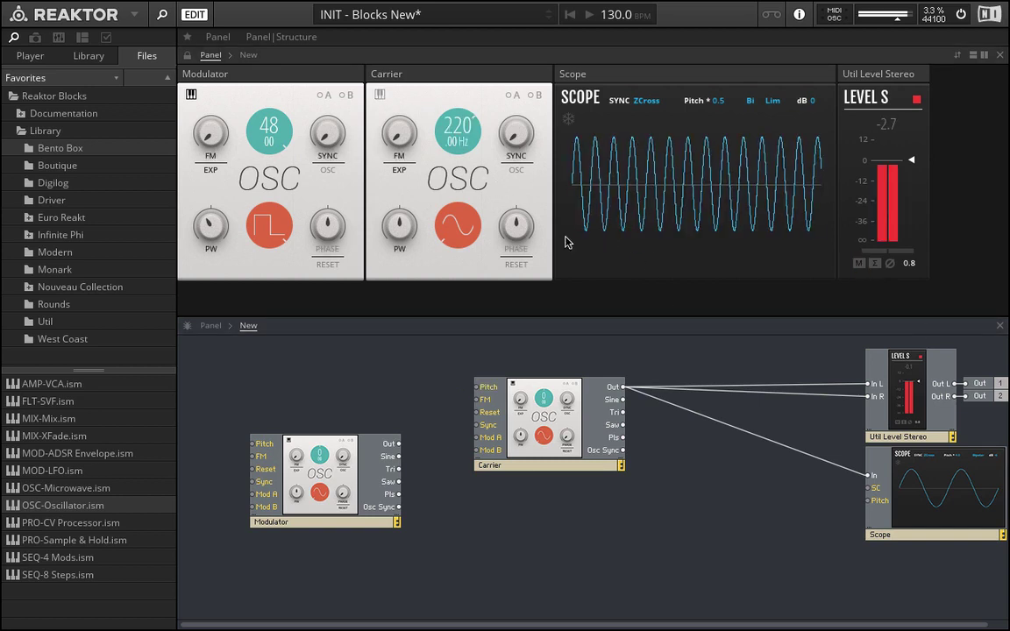
Step: Turn off Modulator keyboard tracking, set it to 0.13 Hz, and patch it into Carrier FM
left_click(191, 94)
left_click_drag(267, 151, 241, 234)
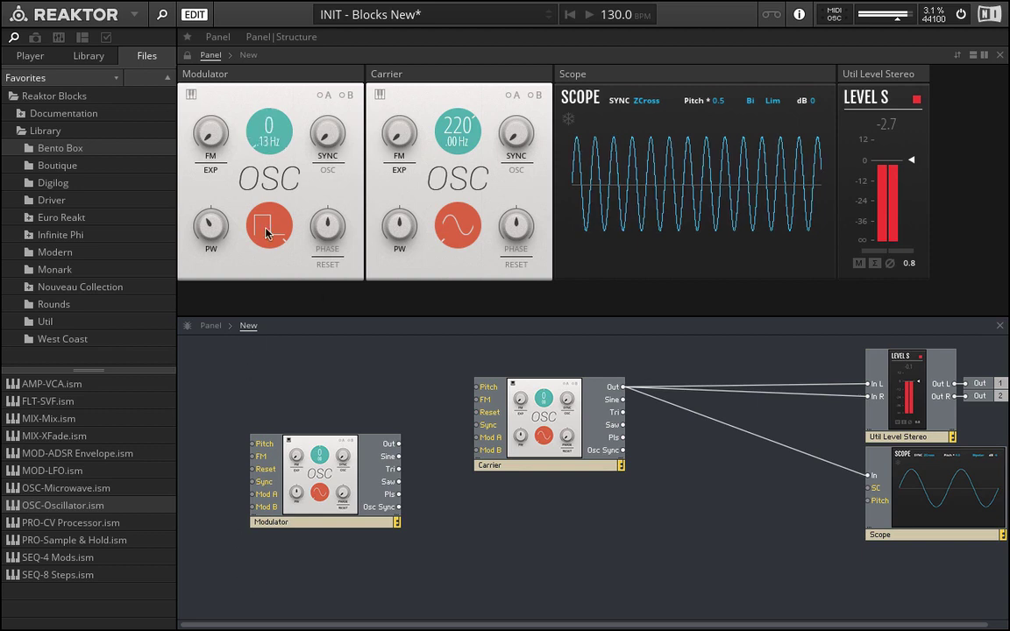
left_click_drag(399, 447, 479, 402)
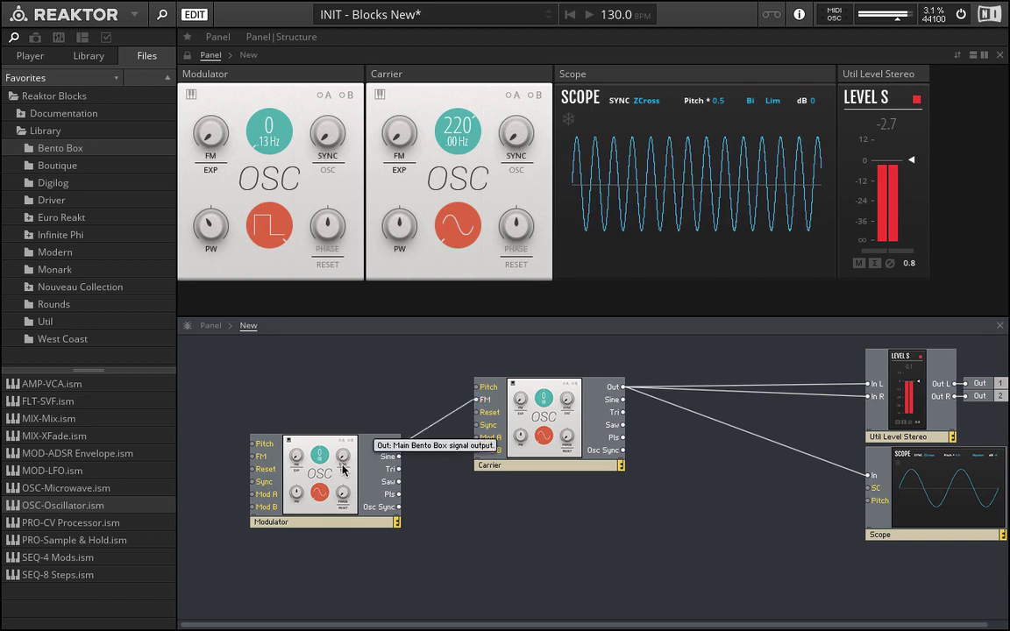
Step: Nudge the Carrier's FM knob up slightly and raise the Modulator to 11.56 Hz
mouse_move(394, 132)
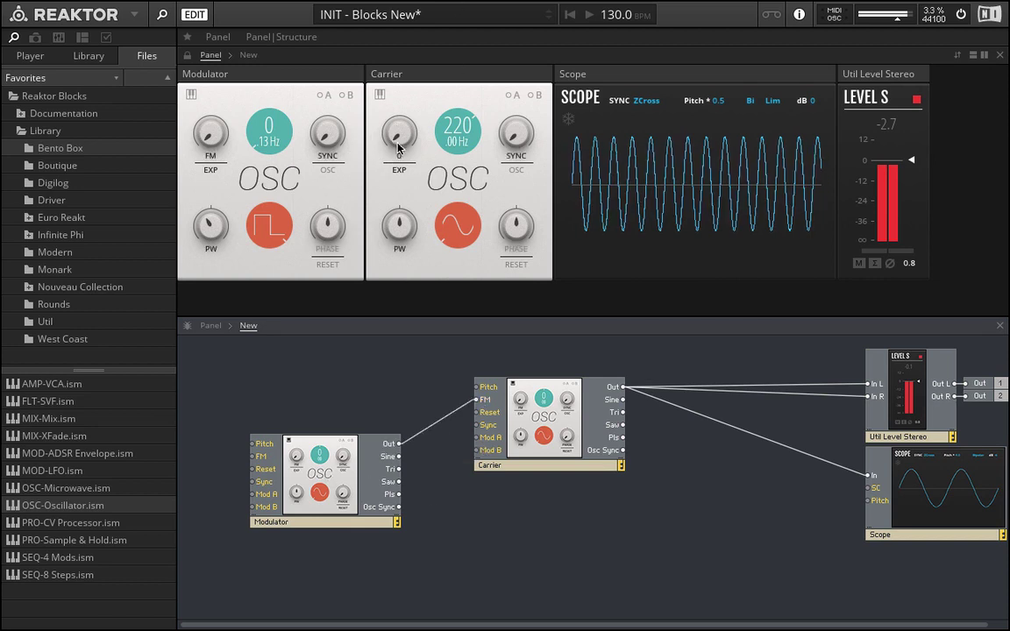
left_click_drag(401, 141, 415, 194)
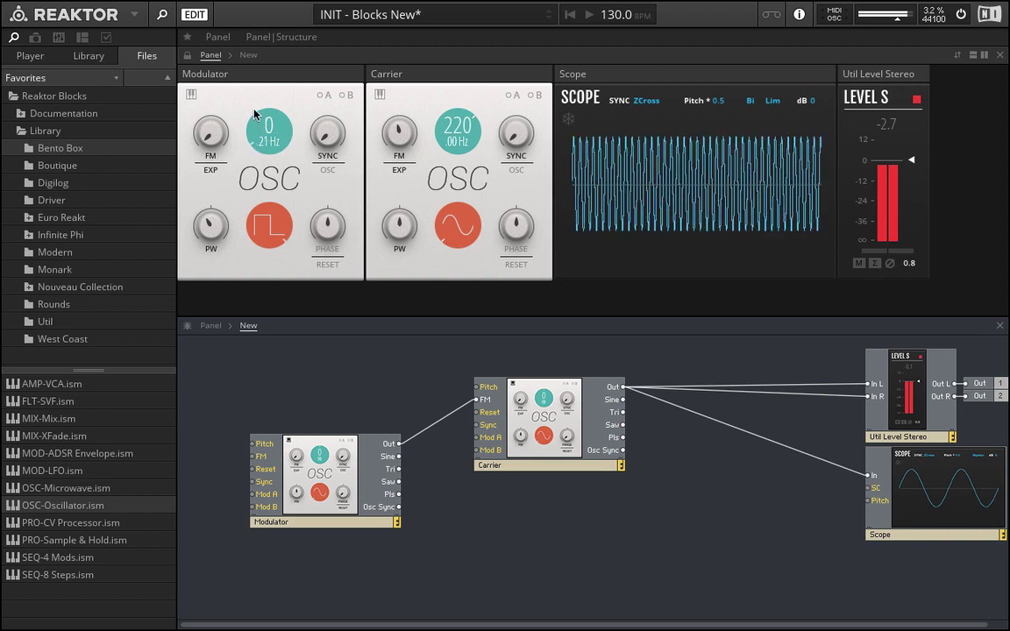
left_click_drag(242, 113, 285, 134)
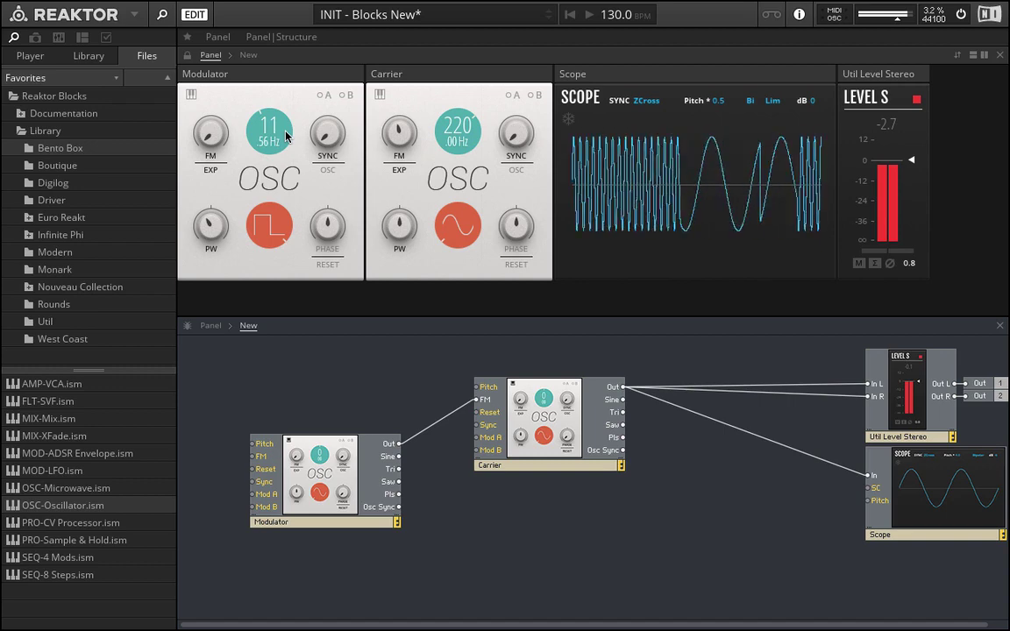
Step: Make the Modulator a sine wave at 220 Hz and raise the Carrier's FM depth to 53.3
left_click(274, 223)
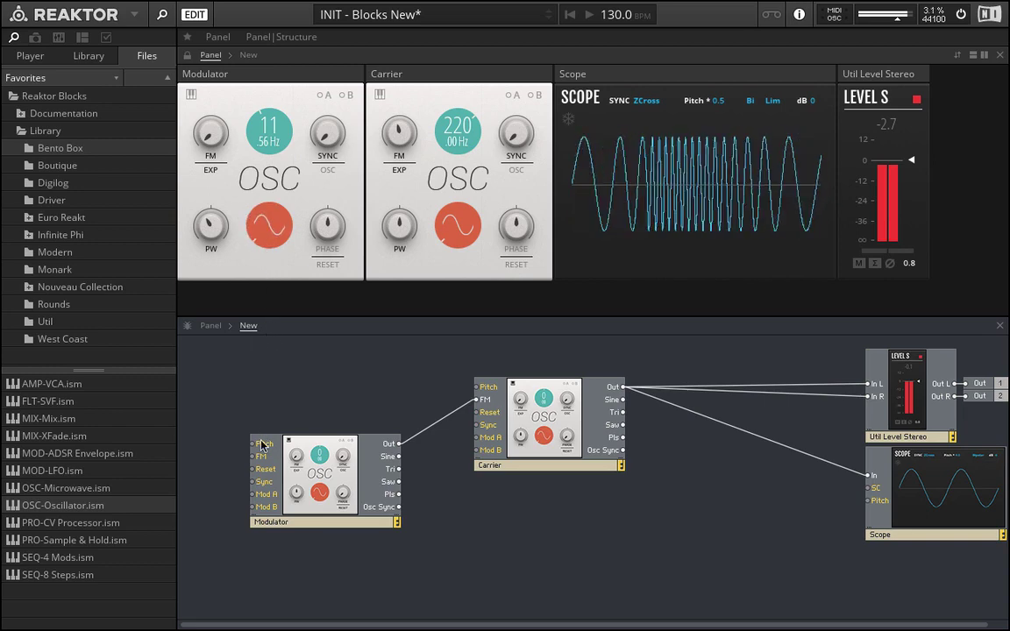
left_click(264, 223)
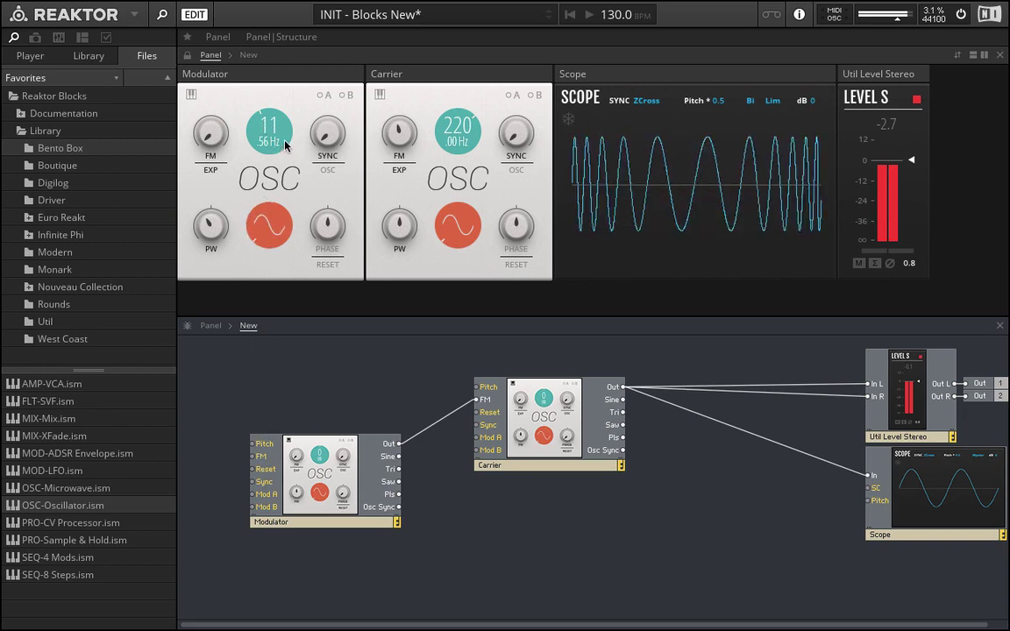
left_click_drag(271, 129, 277, 93)
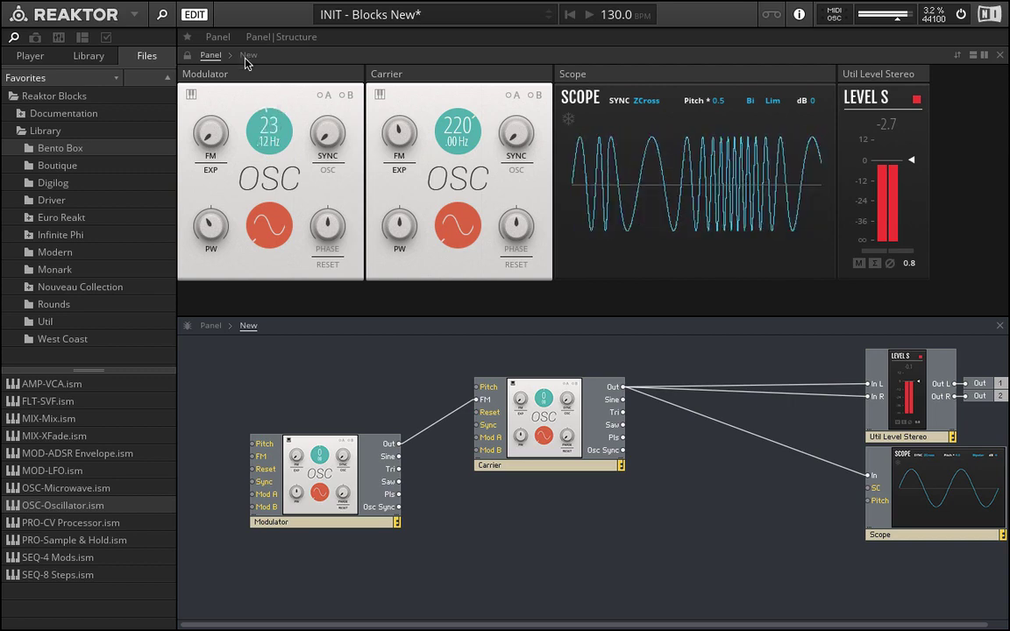
left_click_drag(268, 131, 285, 64)
left_click_drag(398, 131, 415, 80)
left_click_drag(263, 125, 271, 166)
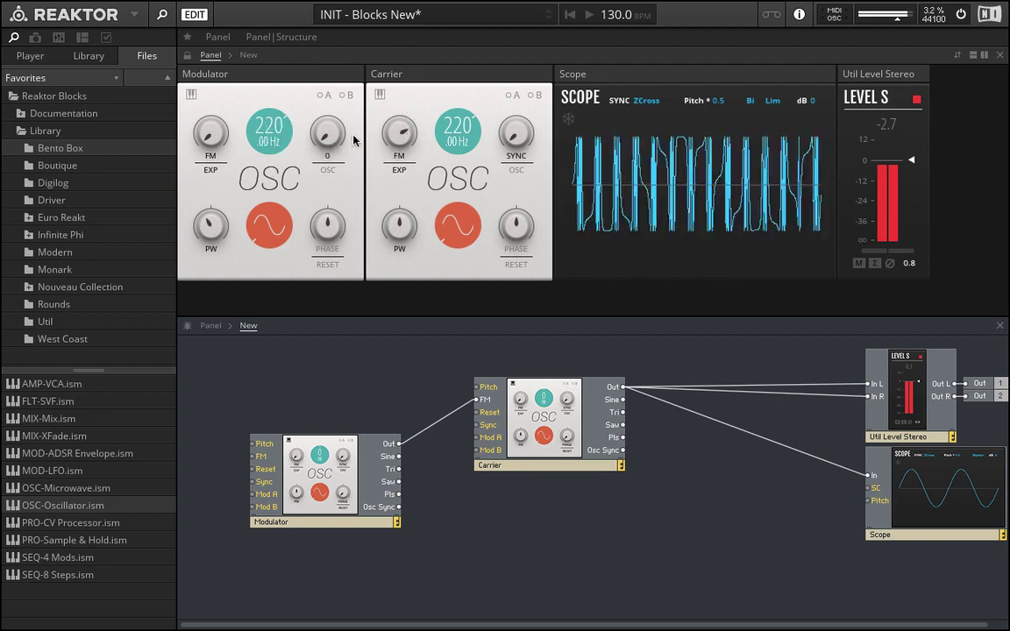
Step: Lower the output to about -12 dB, set Carrier FM near 42, cycle its FM mode, and mute
left_click_drag(911, 160, 912, 175)
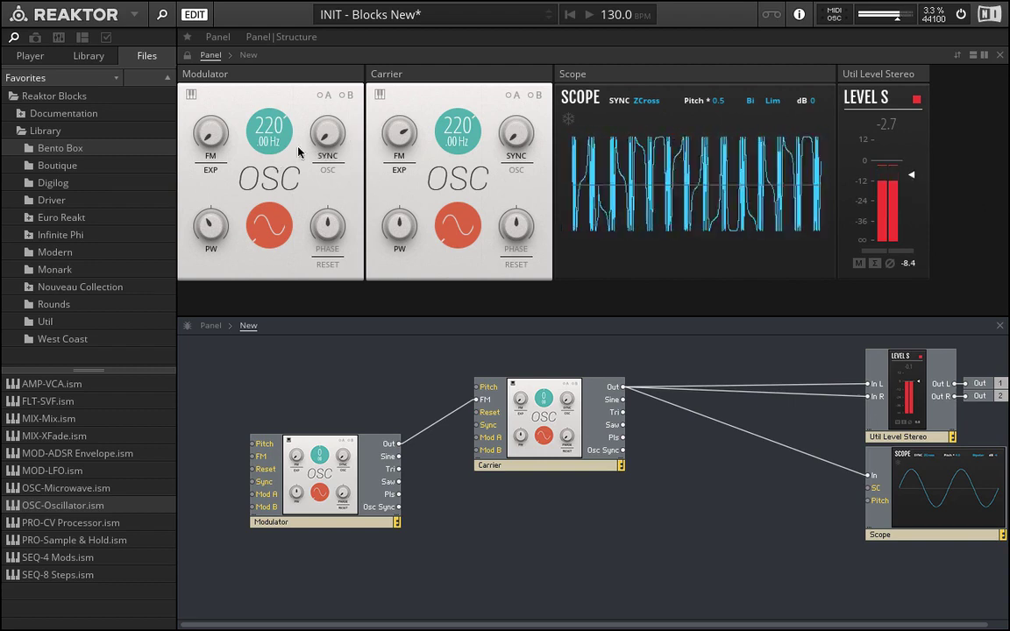
left_click_drag(405, 133, 406, 82)
left_click_drag(418, 42, 418, 84)
left_click_drag(416, 133, 423, 107)
left_click(399, 170)
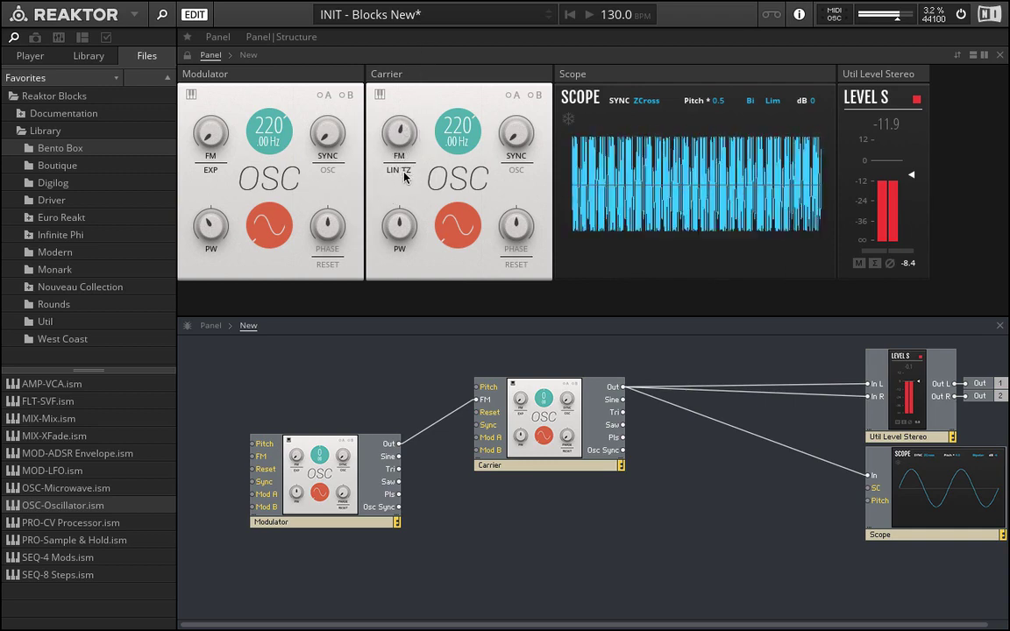
left_click(404, 175)
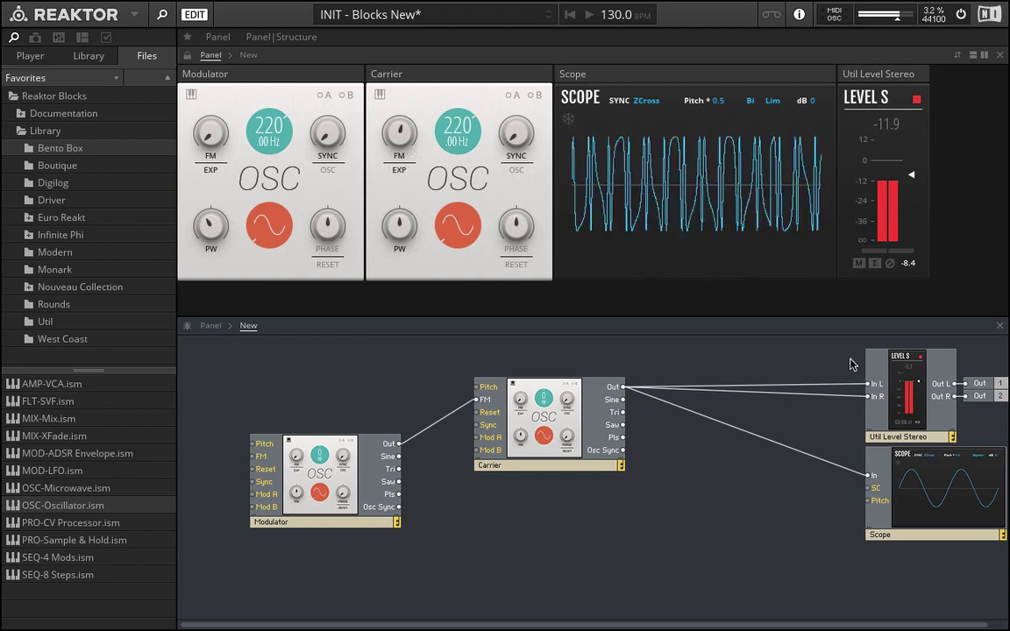
left_click(858, 263)
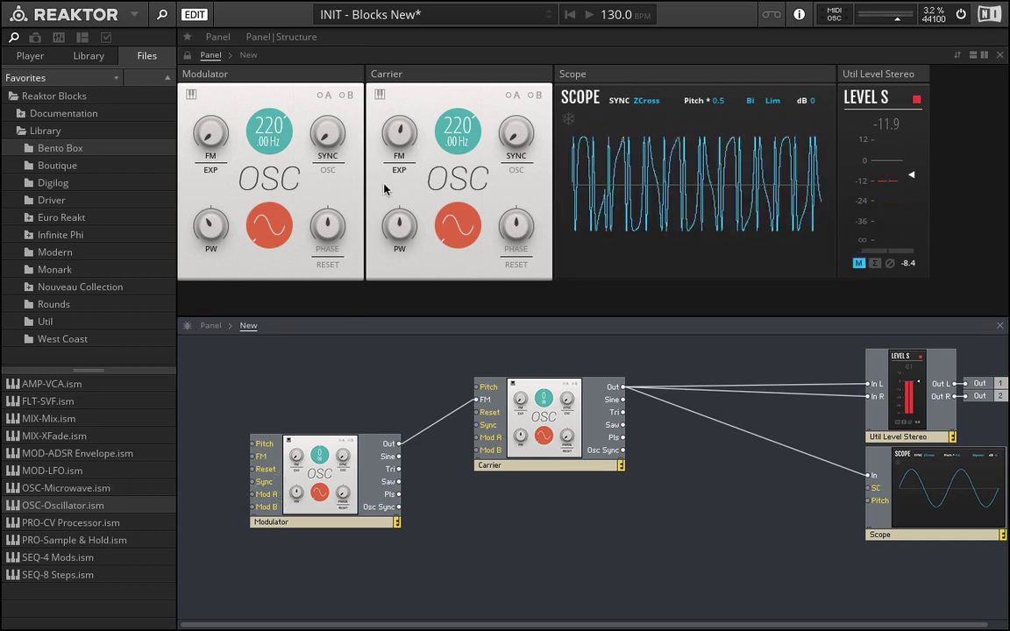
mouse_move(409, 171)
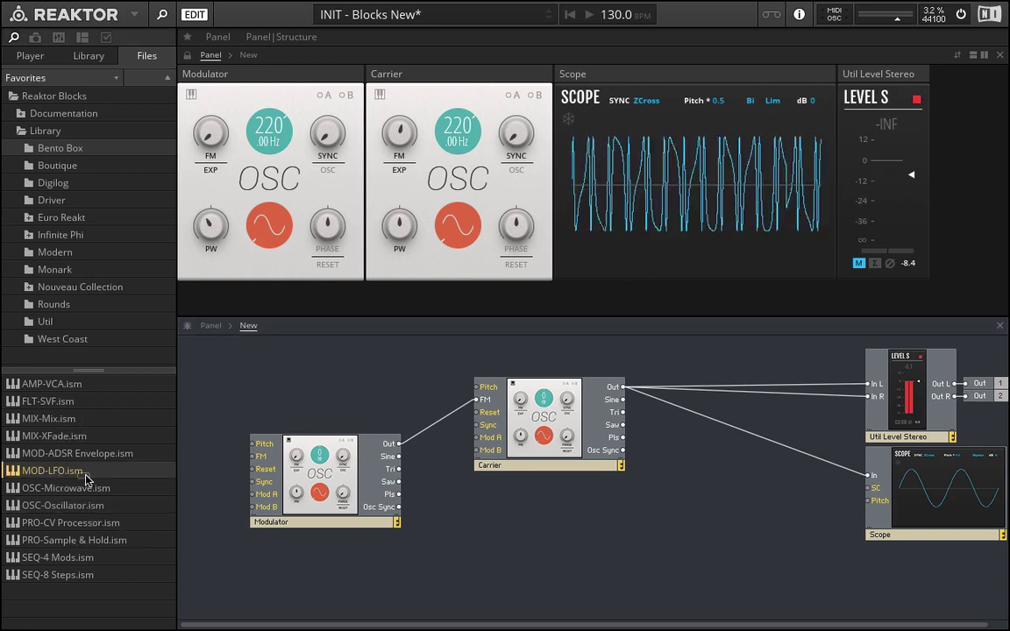
Step: Add a MOD-LFO block feeding the Carrier's enabled Mod A, lower the Carrier's FM amount, and unmute
left_click_drag(52, 471, 436, 550)
left_click_drag(522, 566, 474, 438)
left_click(515, 95)
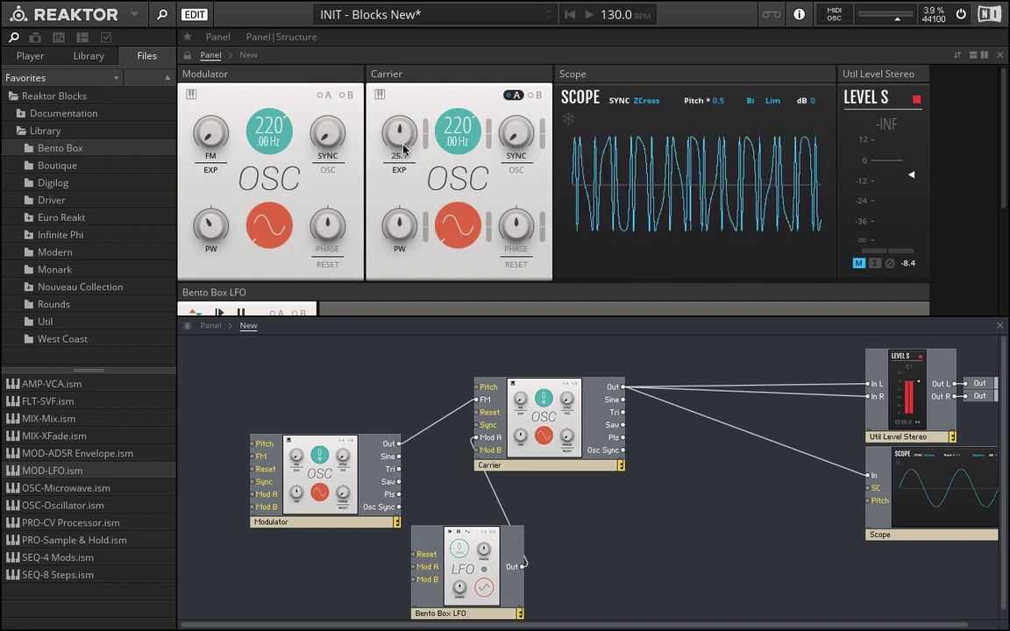
left_click_drag(403, 153, 425, 107)
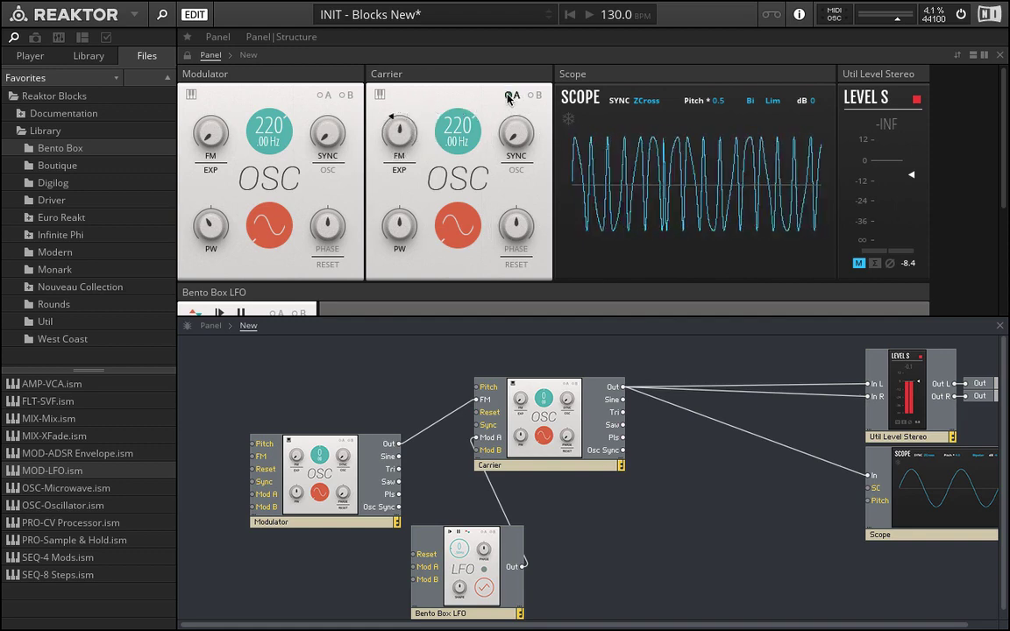
left_click(858, 263)
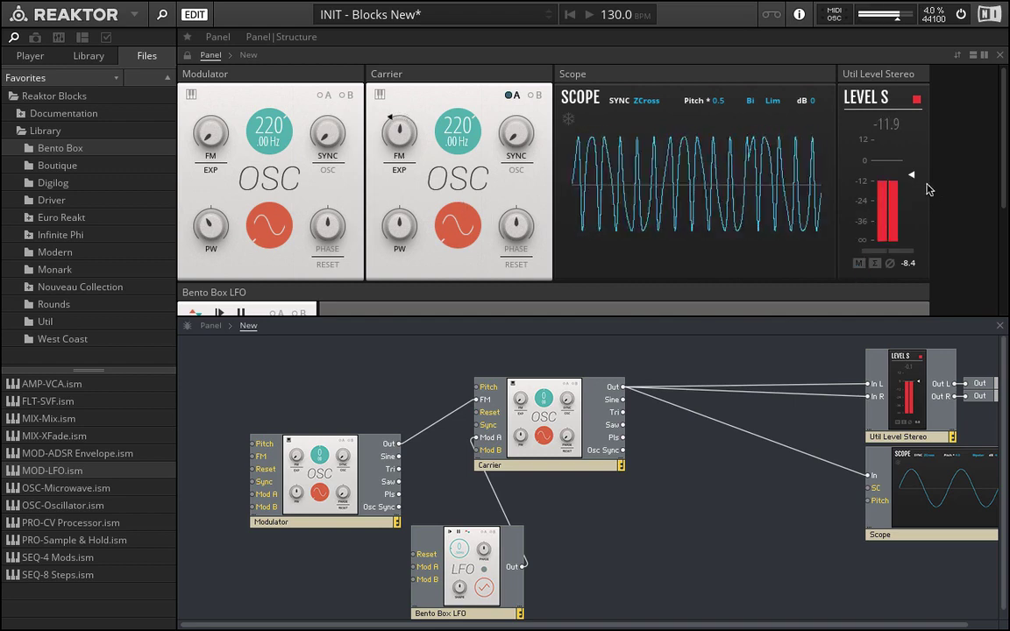
Step: Dock the LFO panel between the Carrier and Scope and set the LFO rate to 2.70 Hz
left_click(481, 566)
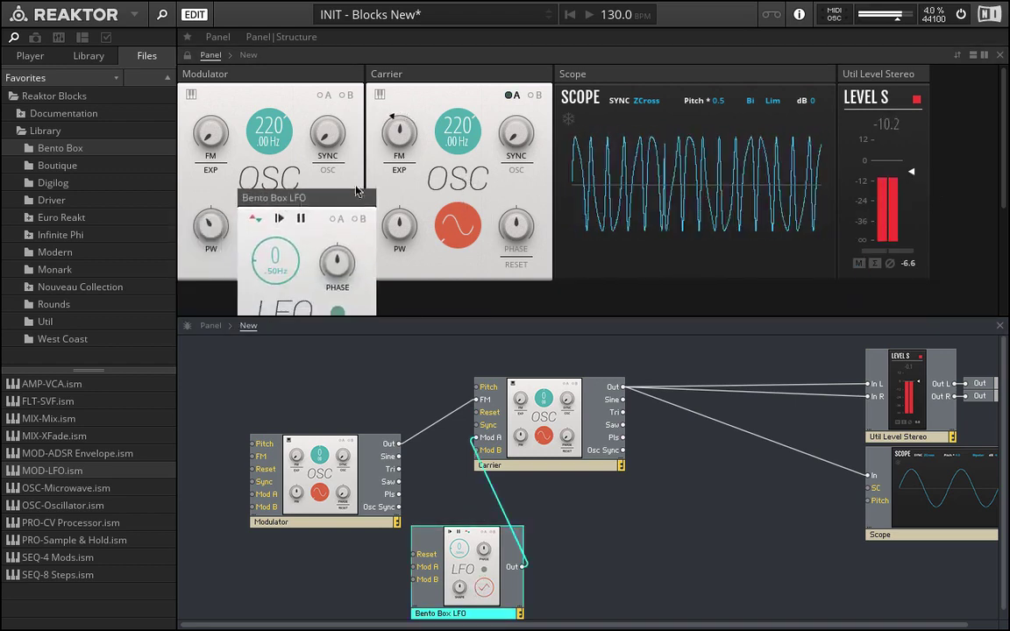
left_click_drag(426, 176, 543, 123)
left_click_drag(397, 142, 404, 167)
left_click(515, 565)
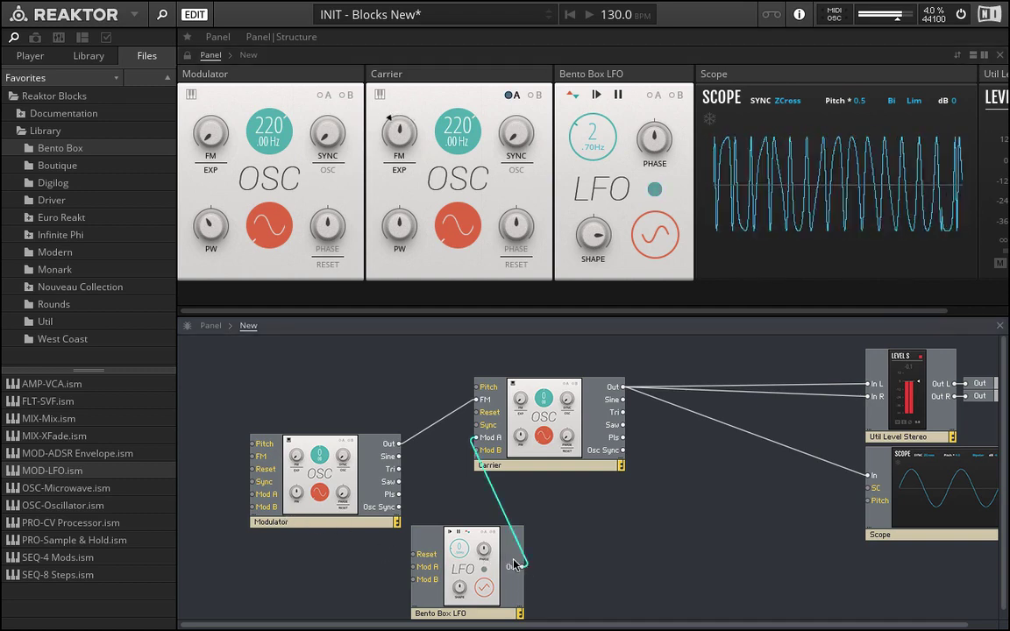
Step: Patch the LFO into the Modulator's enabled Mod A and raise the Modulator to 659.26 Hz
left_click_drag(515, 566, 250, 496)
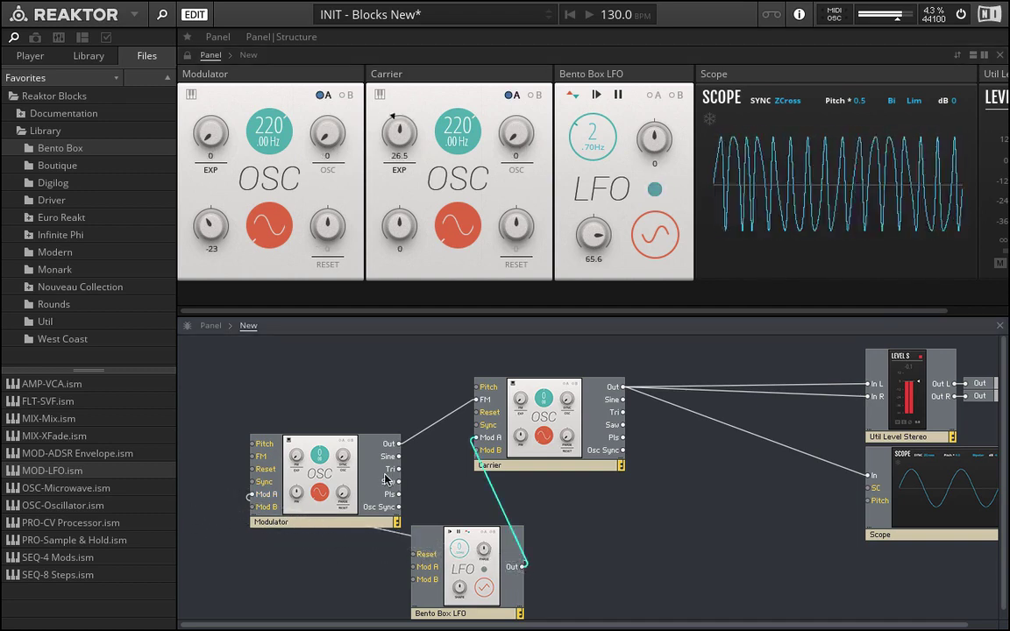
left_click(323, 94)
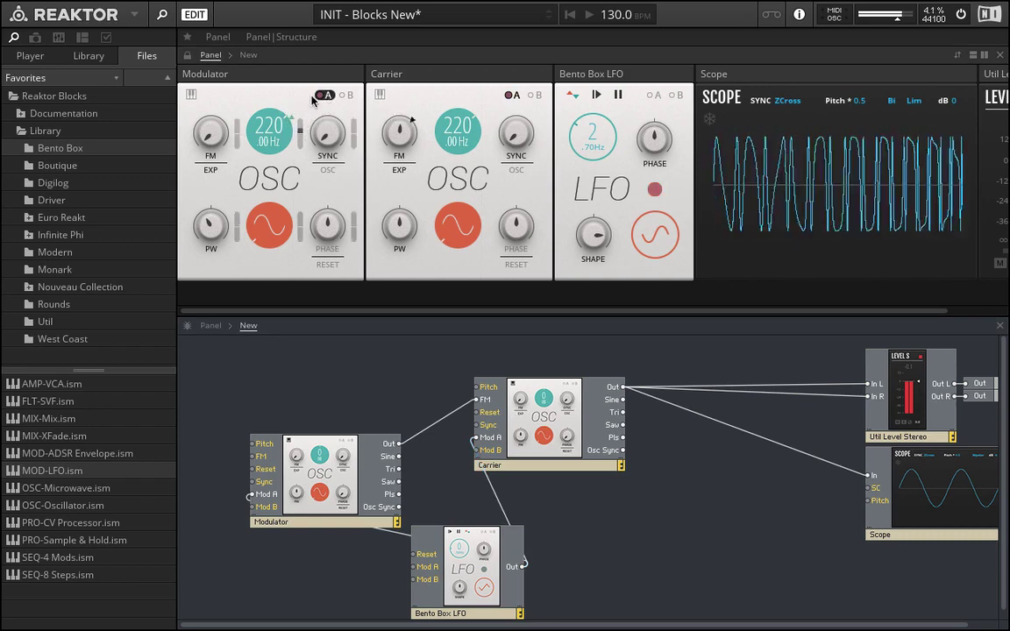
mouse_move(246, 113)
left_mouse_down()
mouse_move(257, 78)
mouse_move(284, 96)
mouse_move(239, 114)
mouse_move(250, 86)
mouse_move(235, 109)
left_mouse_up()
Step: Switch the Carrier's FM mode to LIN TZ, move the LFO block up, and mute the output
left_click(399, 170)
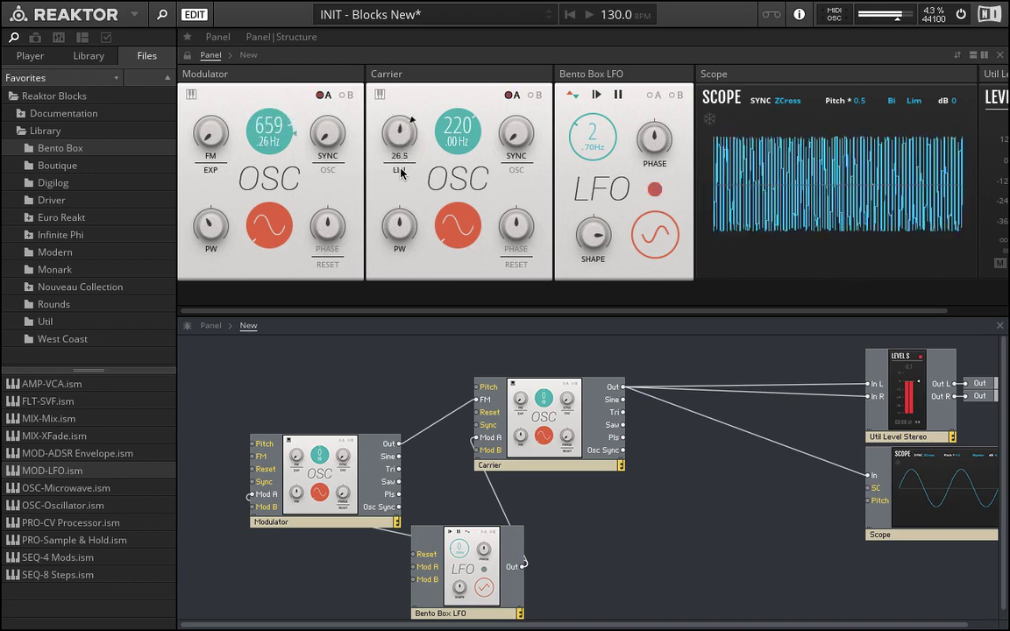
left_click(402, 173)
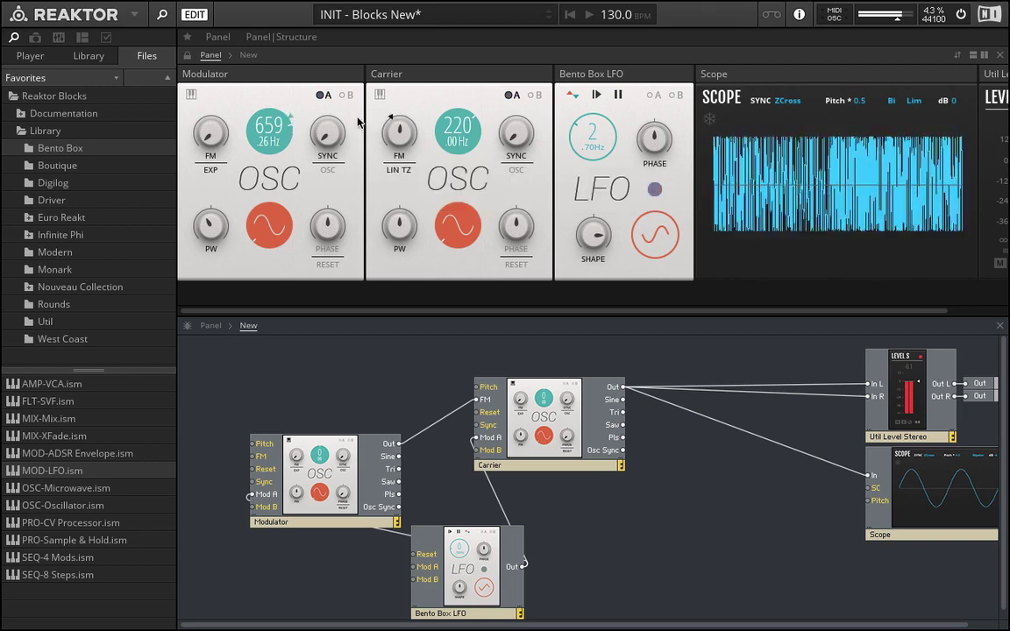
left_click(324, 95)
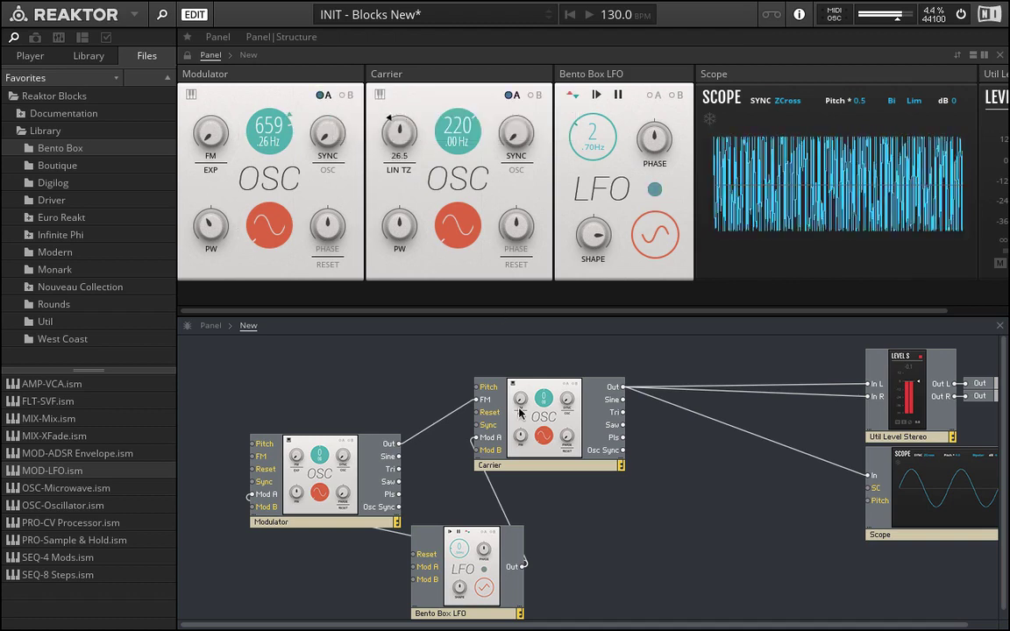
left_click_drag(464, 574, 466, 526)
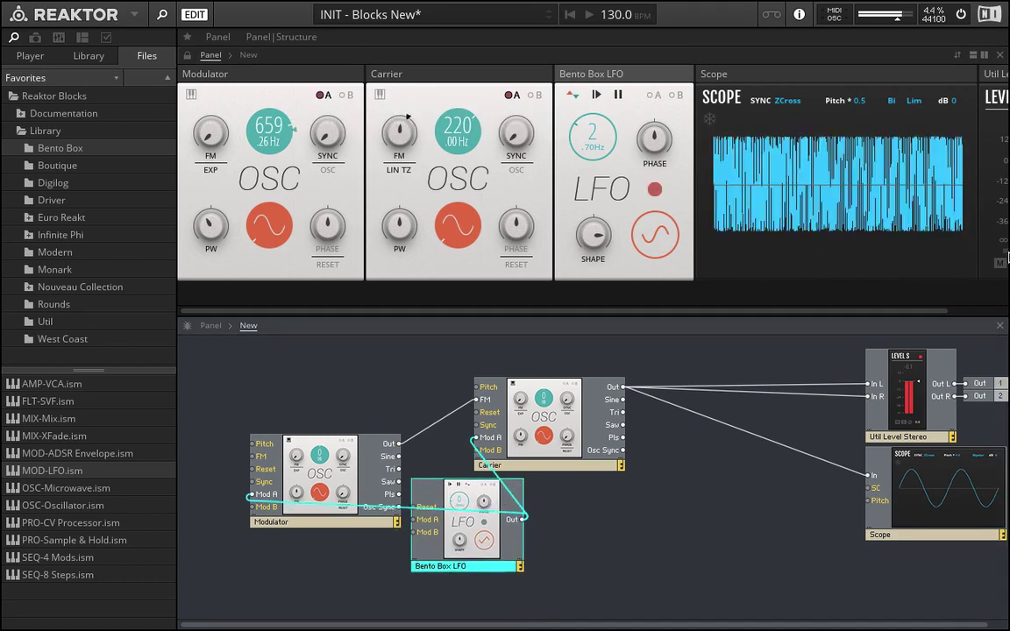
left_click(1000, 262)
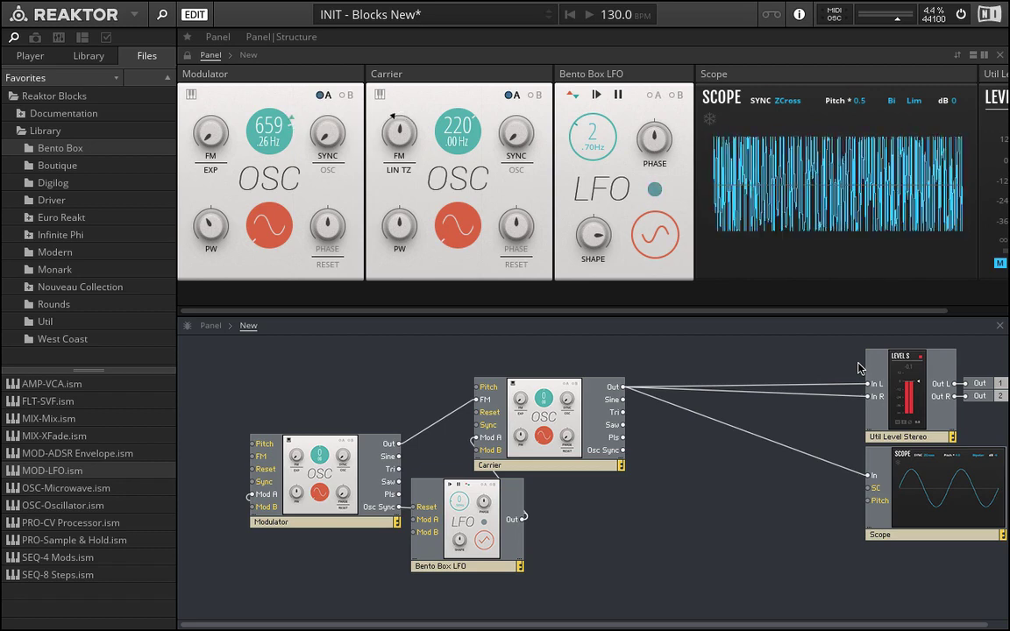